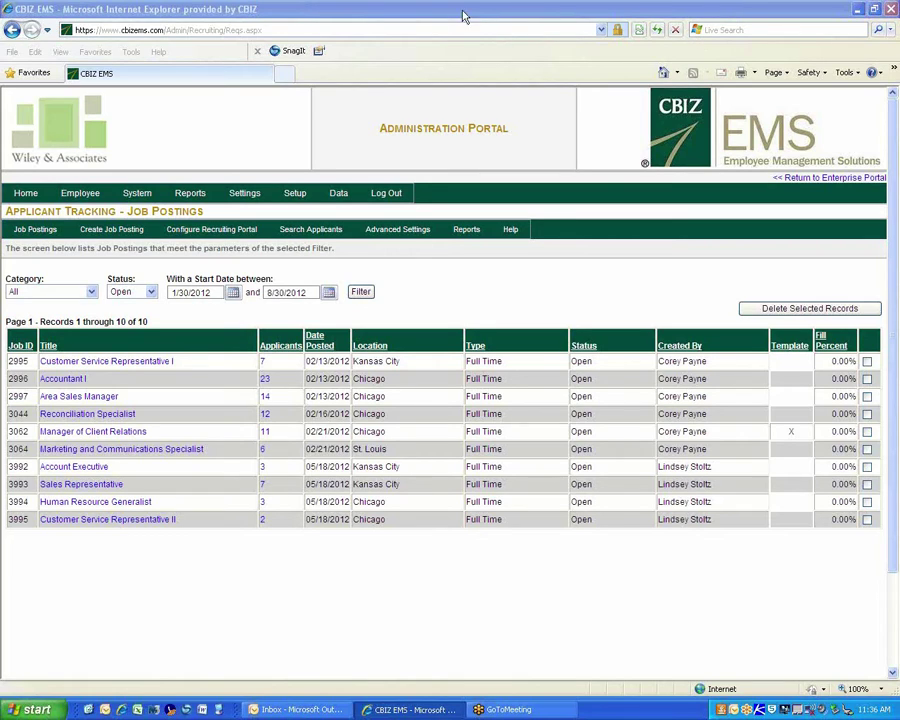
Step: Create a new job posting without a template and title it Accountant II
mouse_move(249, 197)
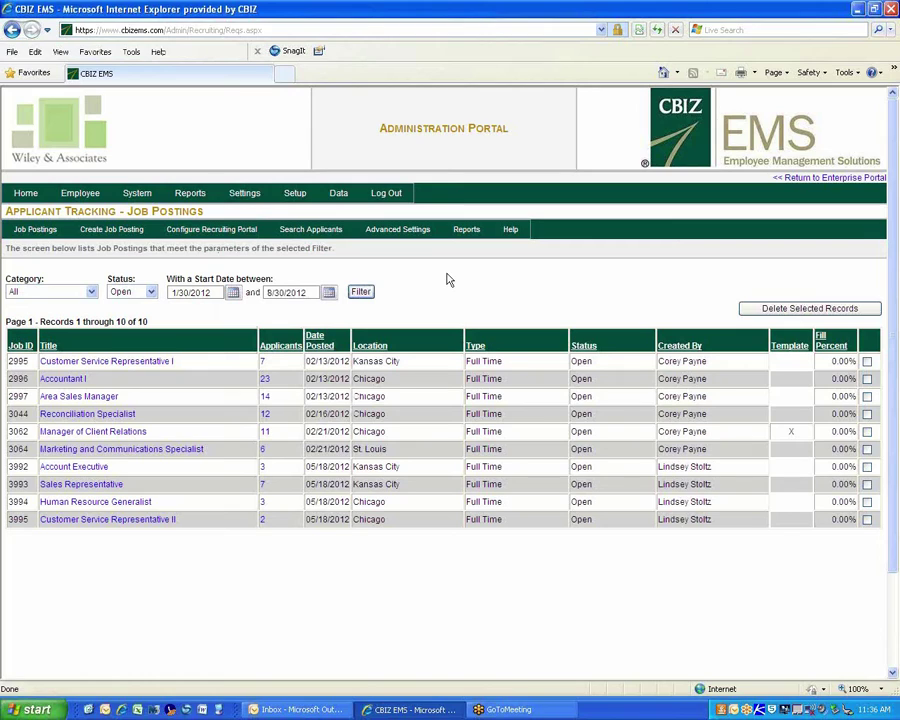
click(110, 235)
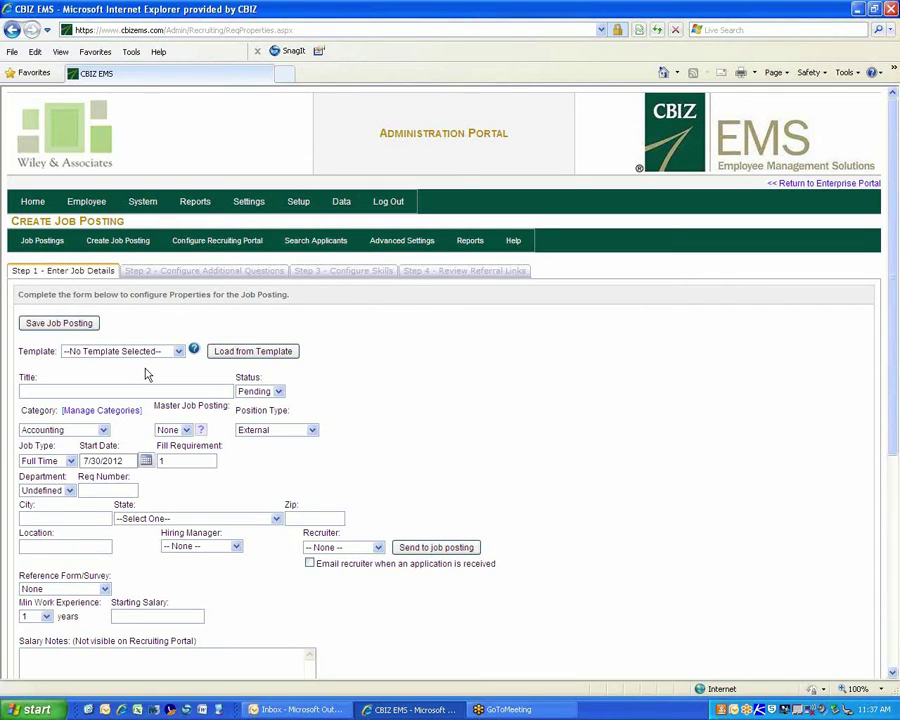
click(157, 352)
click(212, 377)
click(148, 395)
text(Accountant)
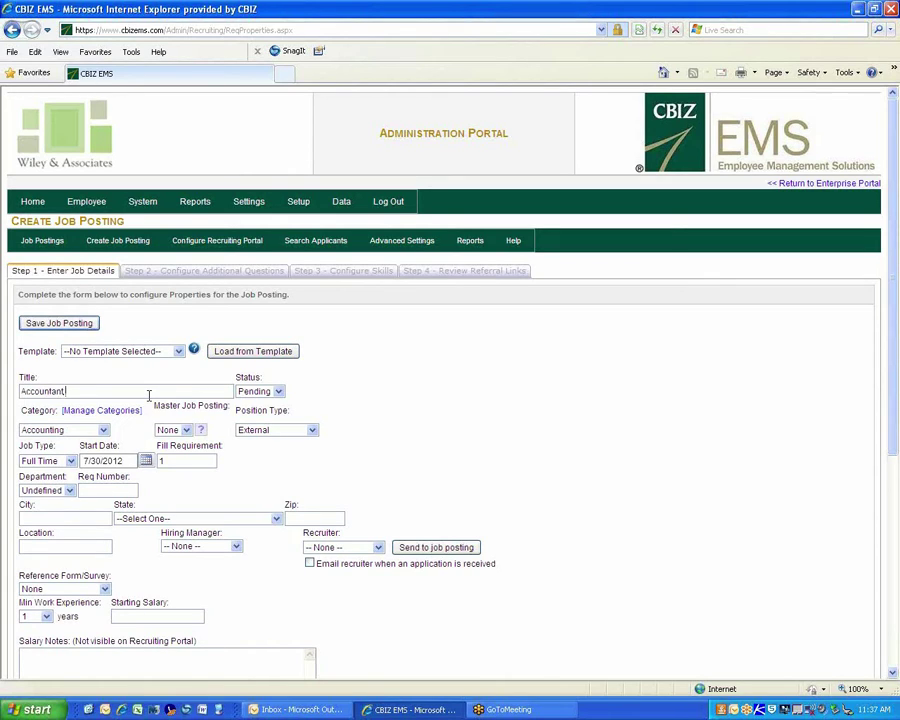
text( II)
key(Tab)
Step: Set the posting's status to Pending and its category to Accounting
click(254, 392)
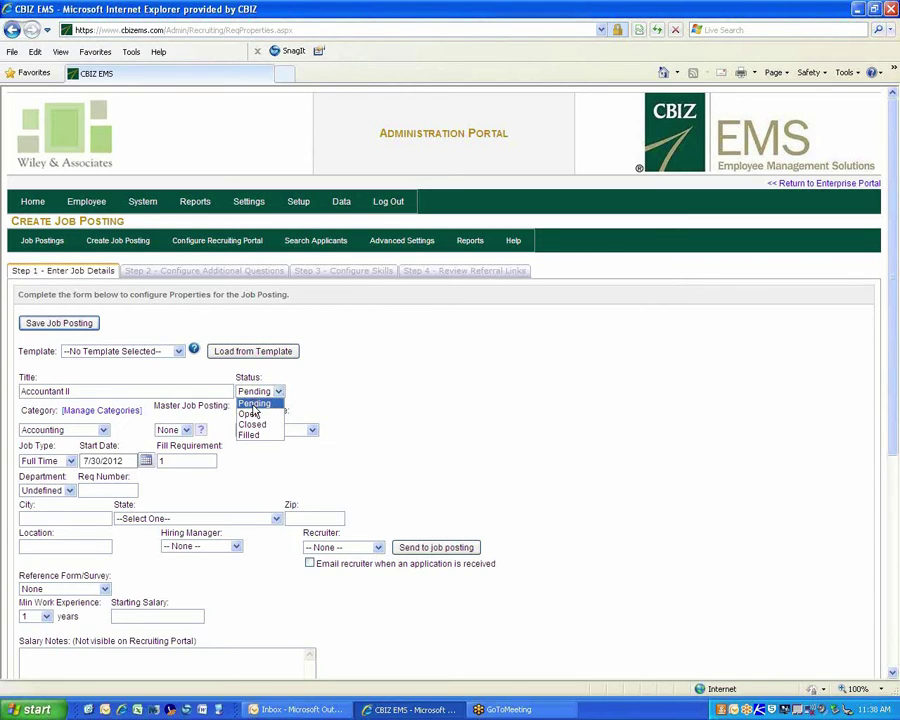
click(252, 402)
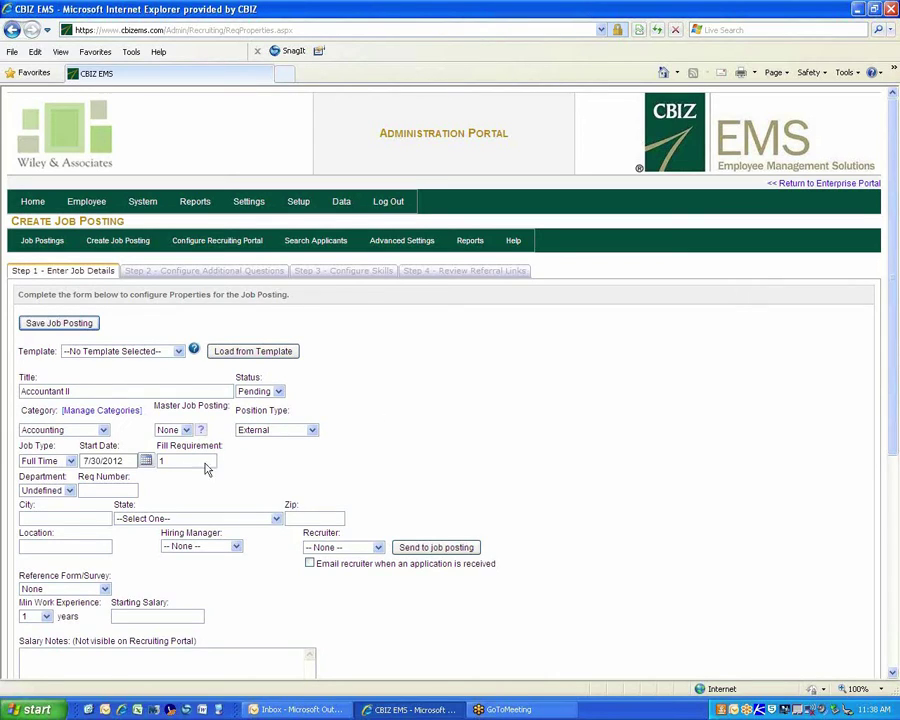
click(100, 430)
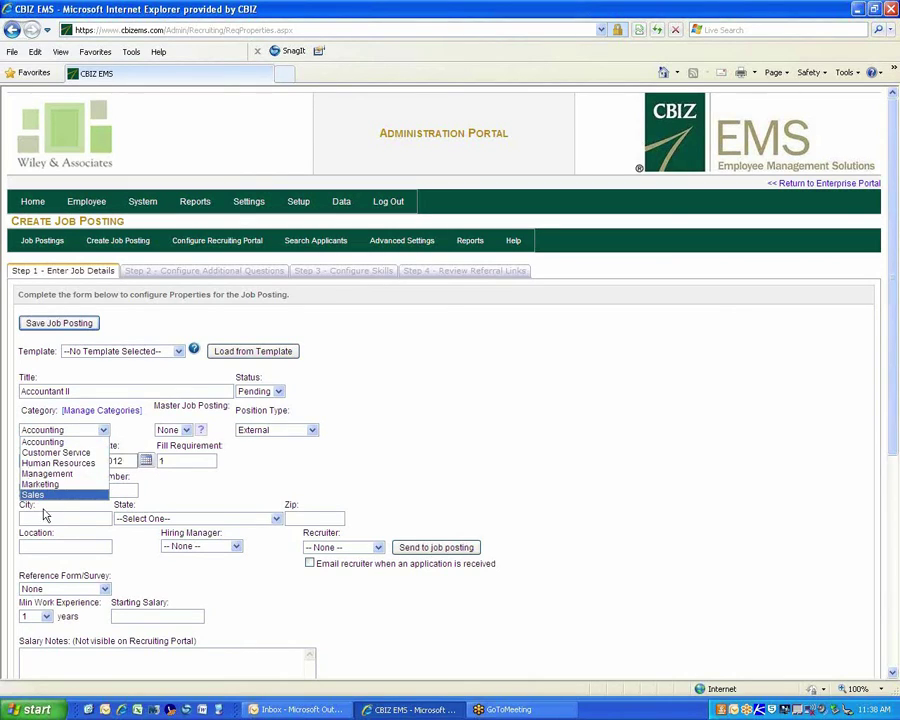
click(52, 442)
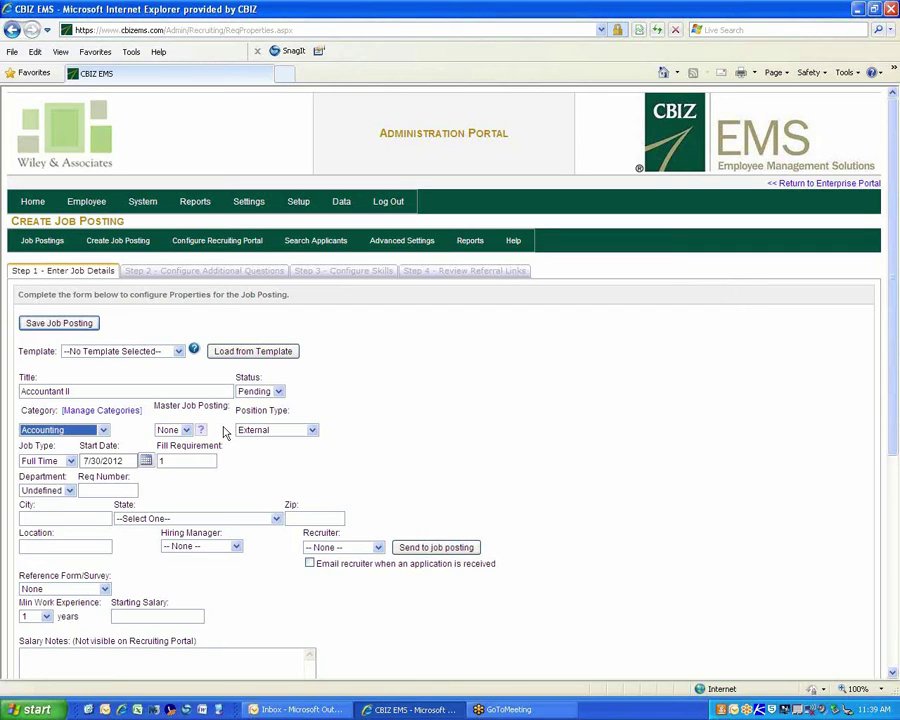
Step: Check the master job postings offered under the Customer Service category and return the category to Accounting
click(103, 430)
click(60, 452)
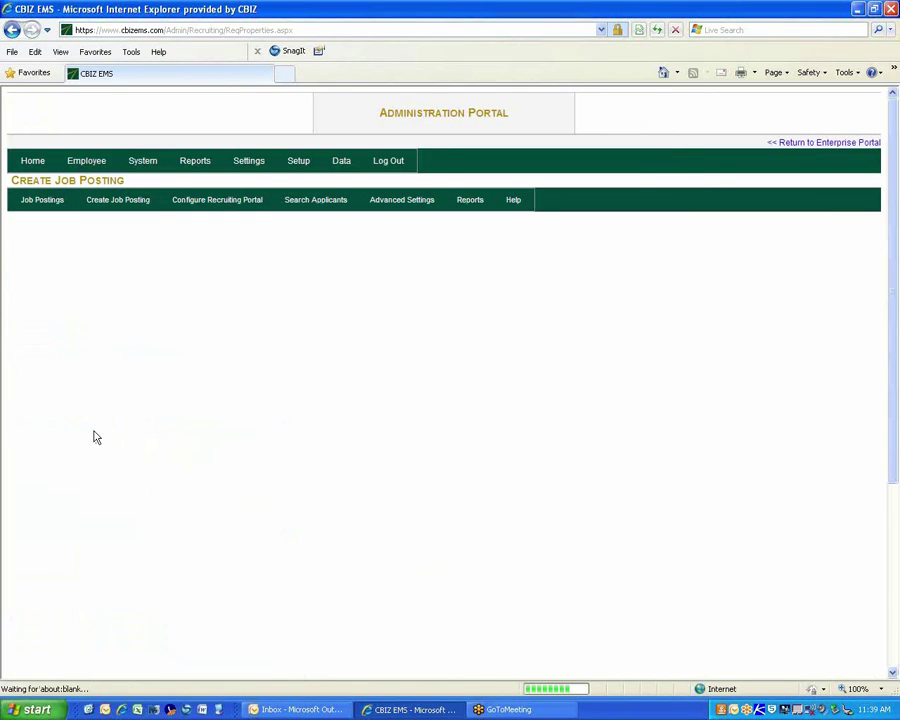
click(248, 419)
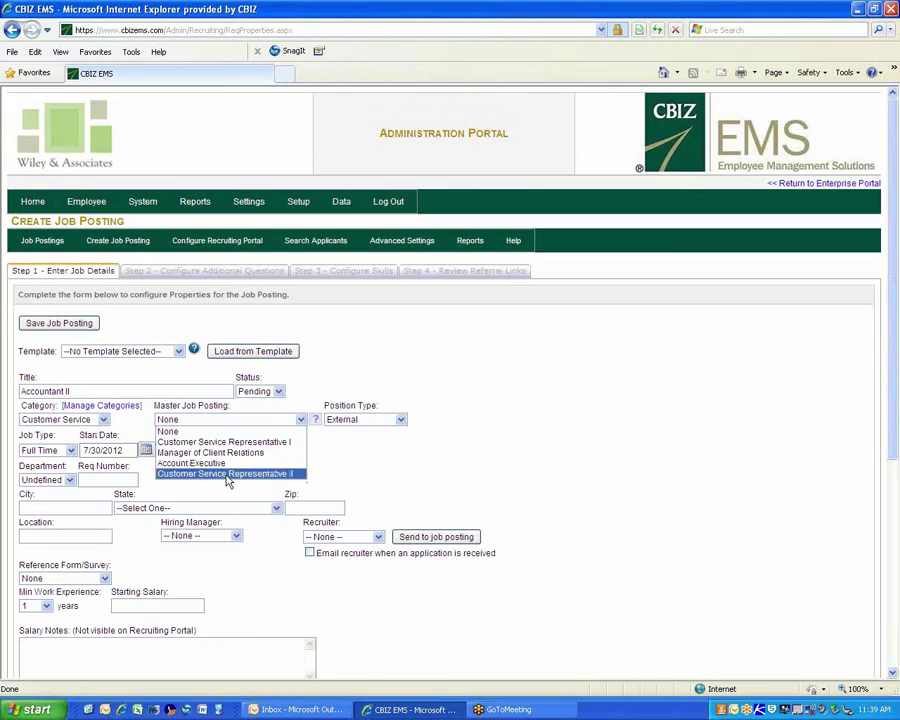
click(132, 424)
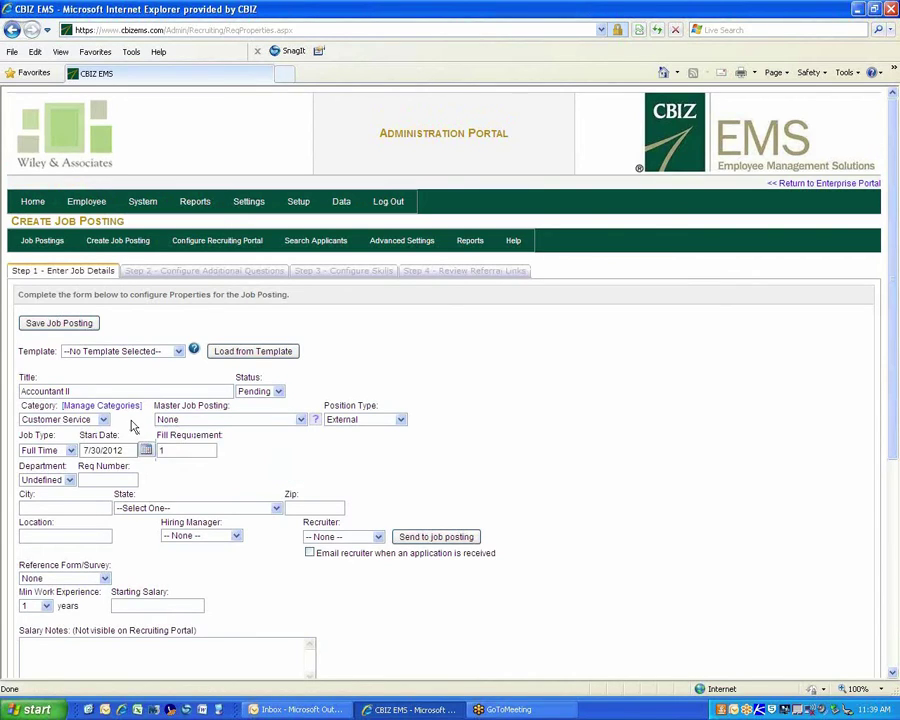
click(103, 419)
click(87, 430)
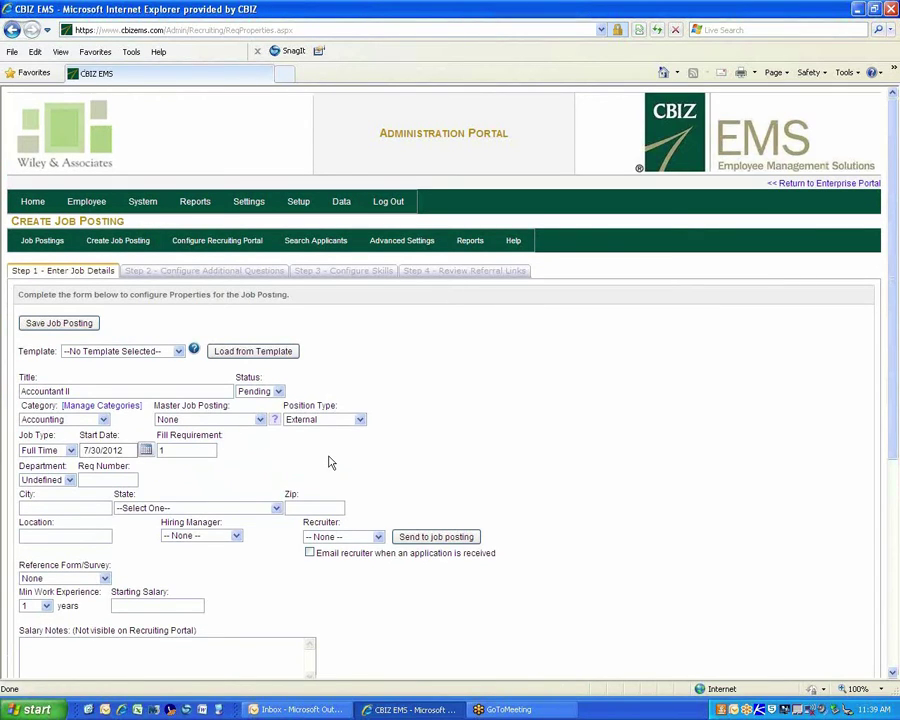
Step: Keep the position type External and the job type Full Time, and set the start date to 9/1/2012
click(293, 420)
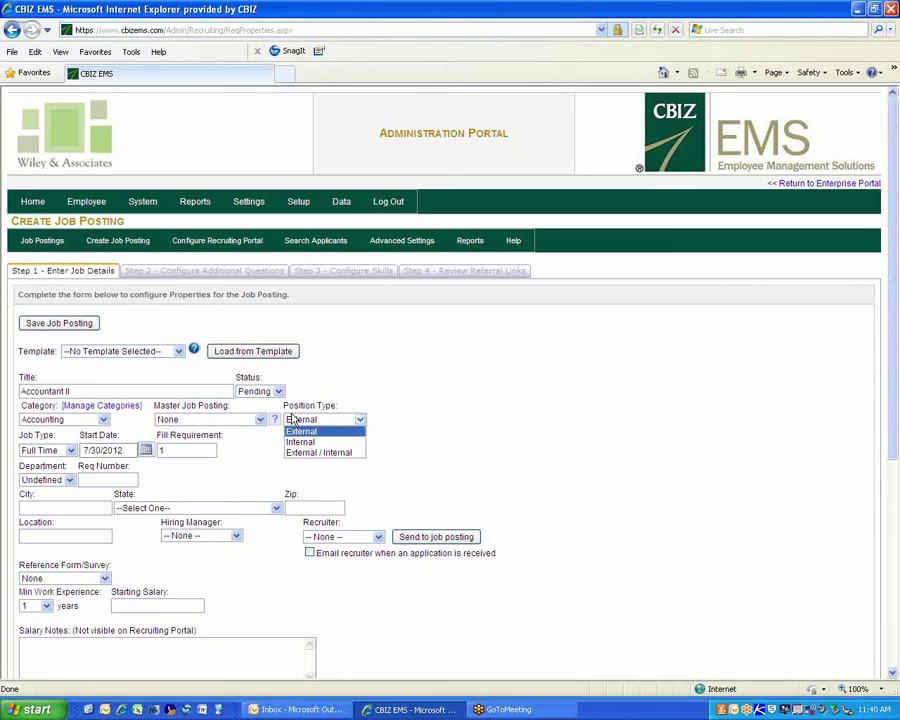
click(355, 403)
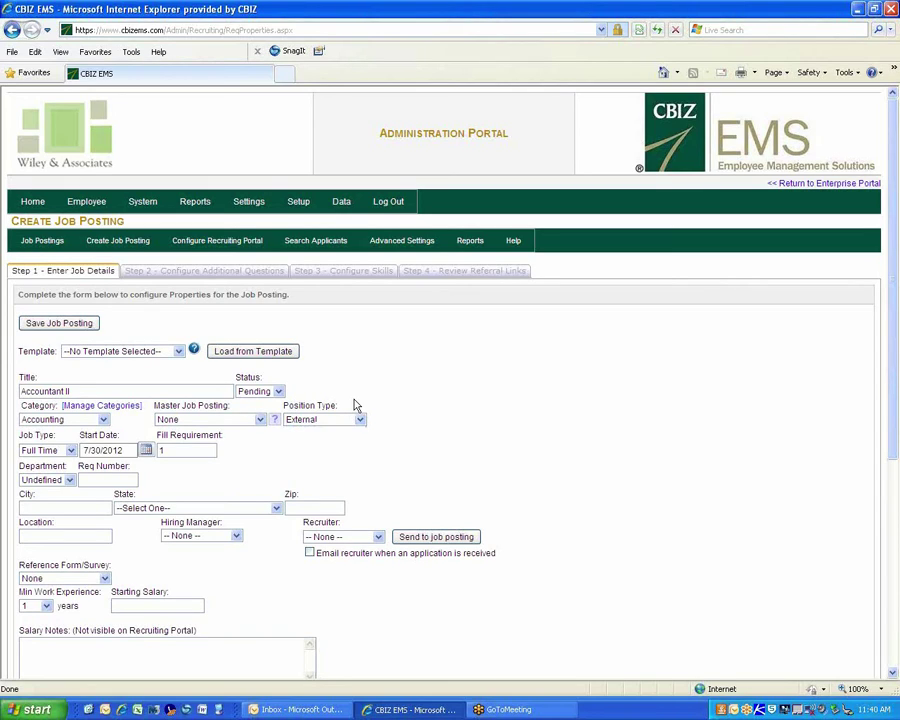
click(70, 450)
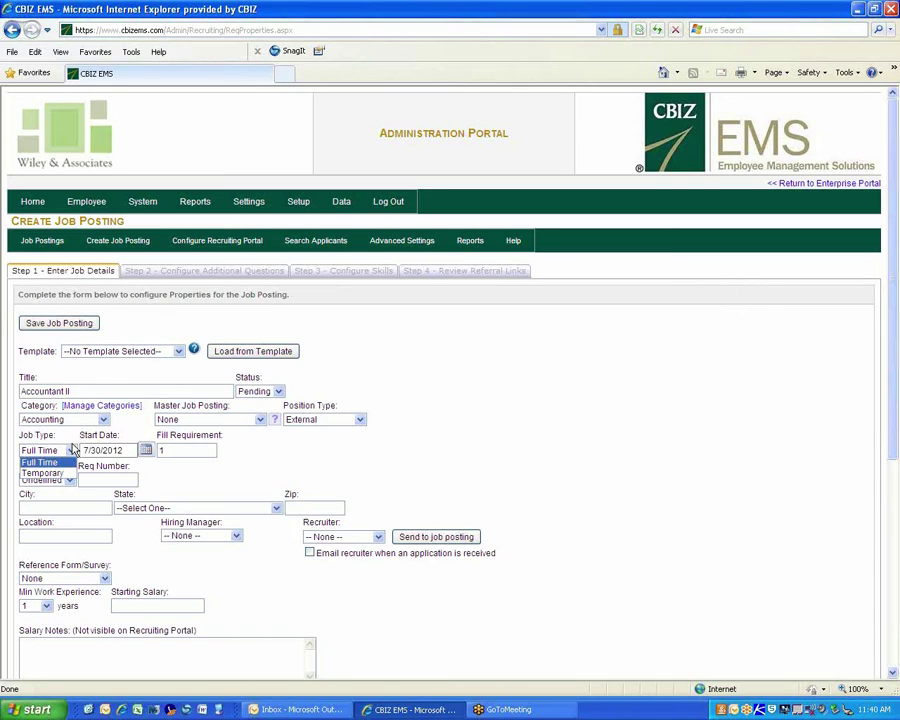
click(88, 451)
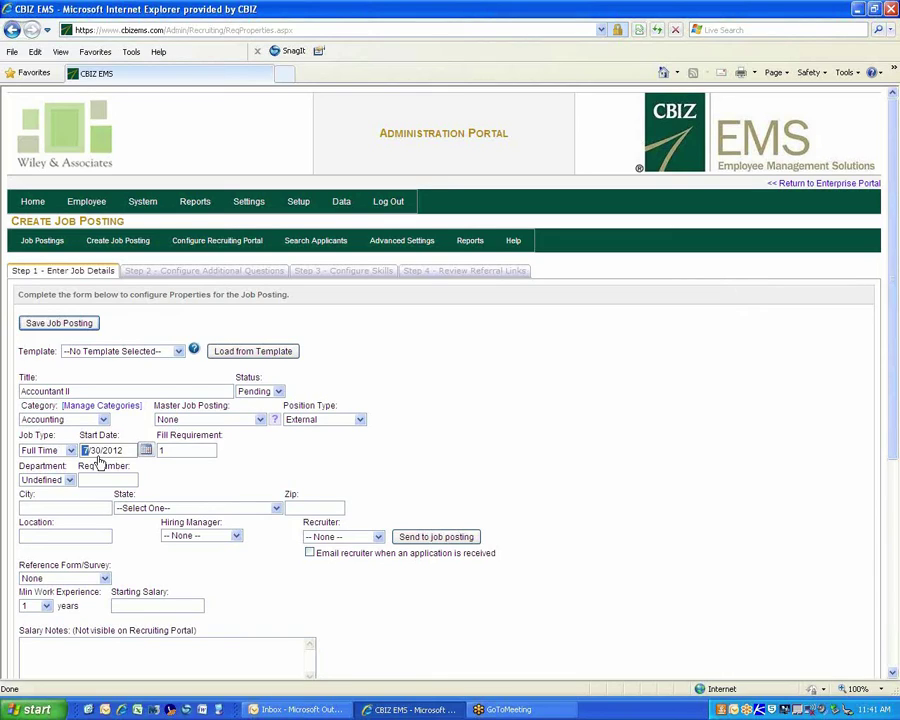
text(0)
text(9)
text(1)
key(Tab)
key(Tab)
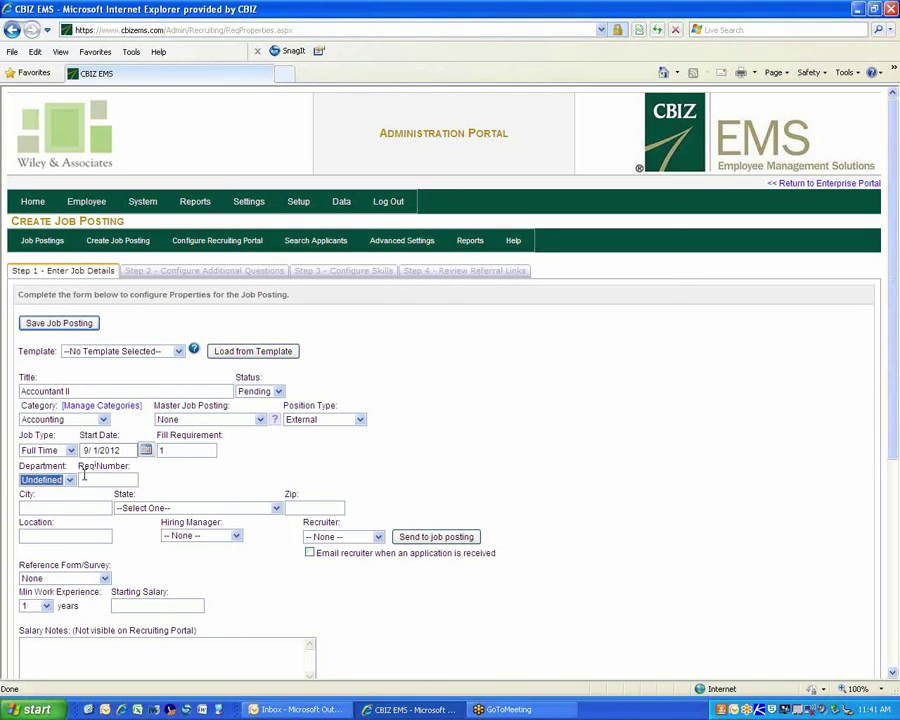
click(69, 480)
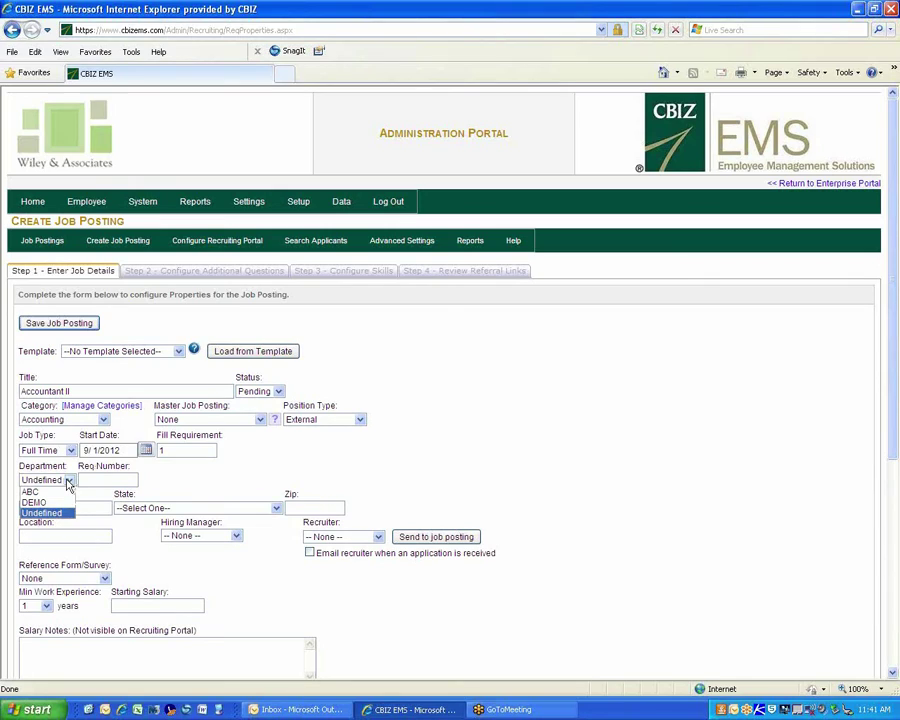
click(69, 480)
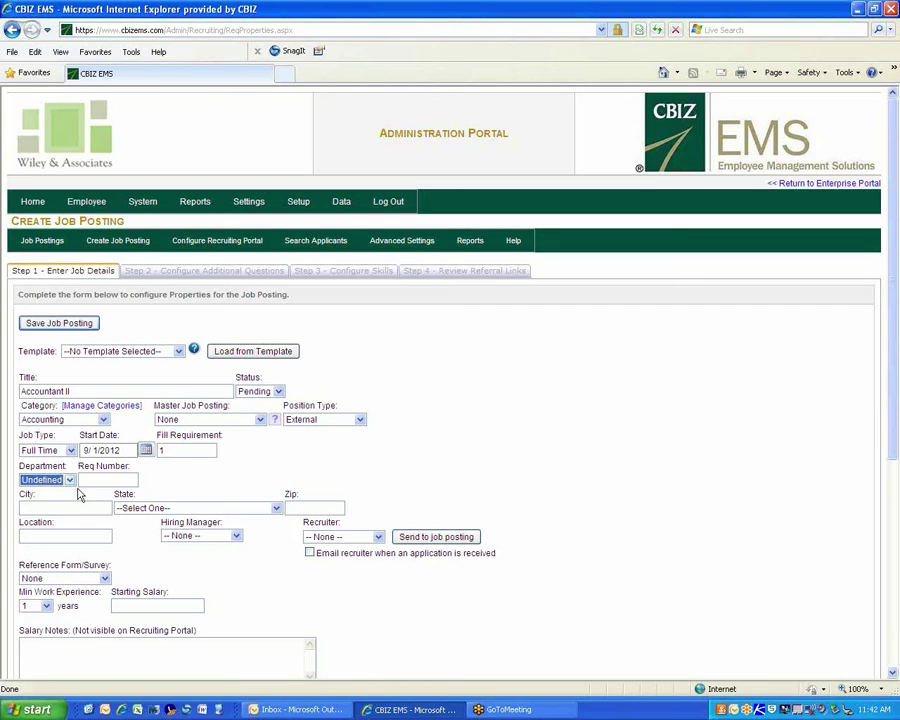
key(Tab)
text(01)
text(5565)
key(shift+Home)
key(BackSpace)
Step: Set the job's city to Kansas City, state to Missouri, ZIP to 12345 and location to Metcalf
text(Kansas City)
key(Tab)
text(mis)
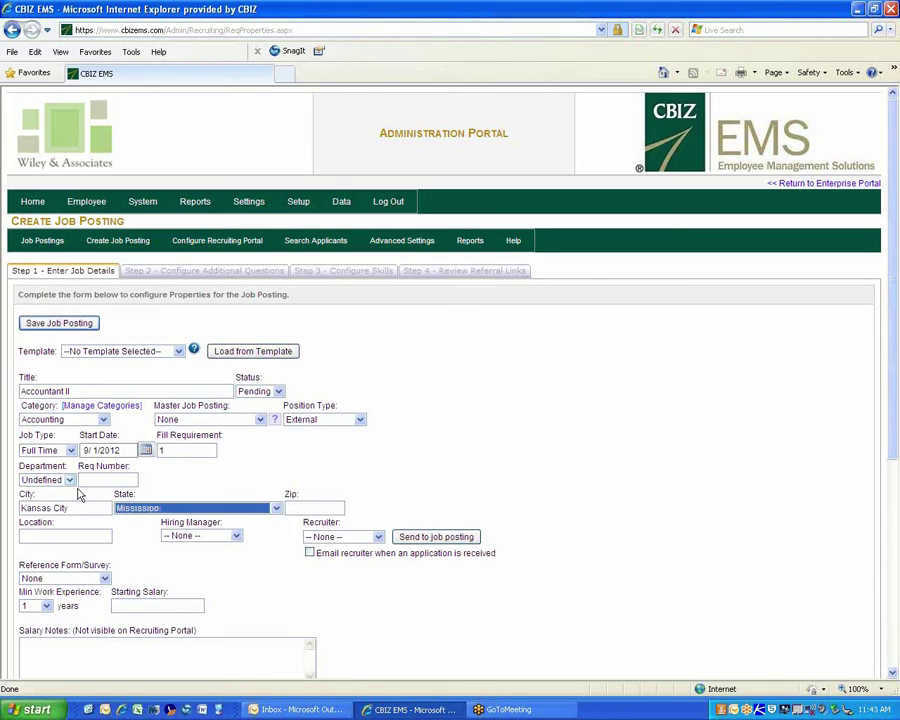
text(souri)
key(Tab)
text(12345)
key(Tab)
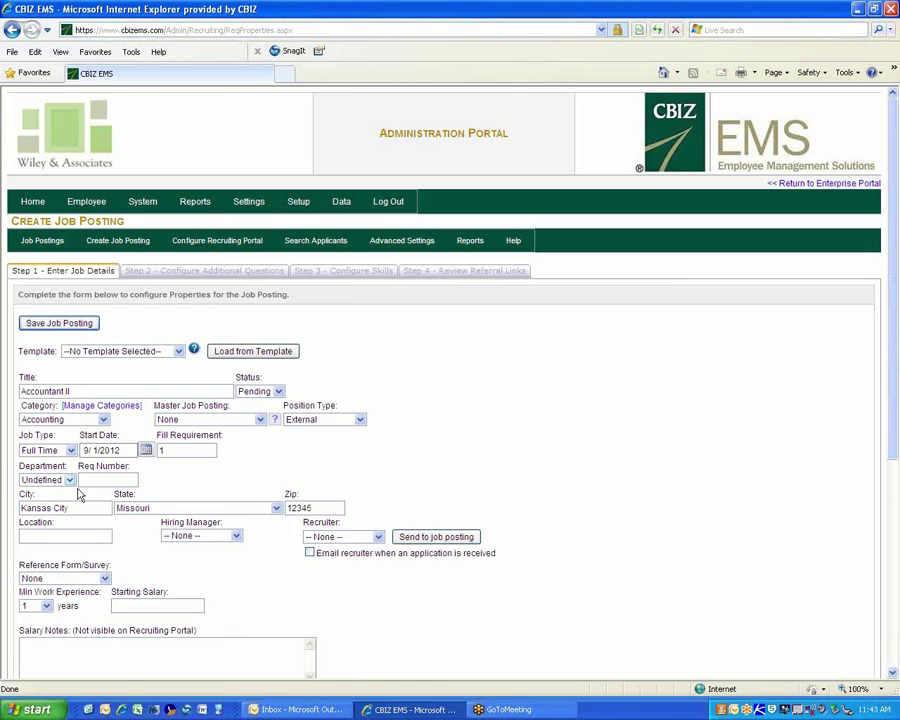
text(Matcalf)
key(Tab)
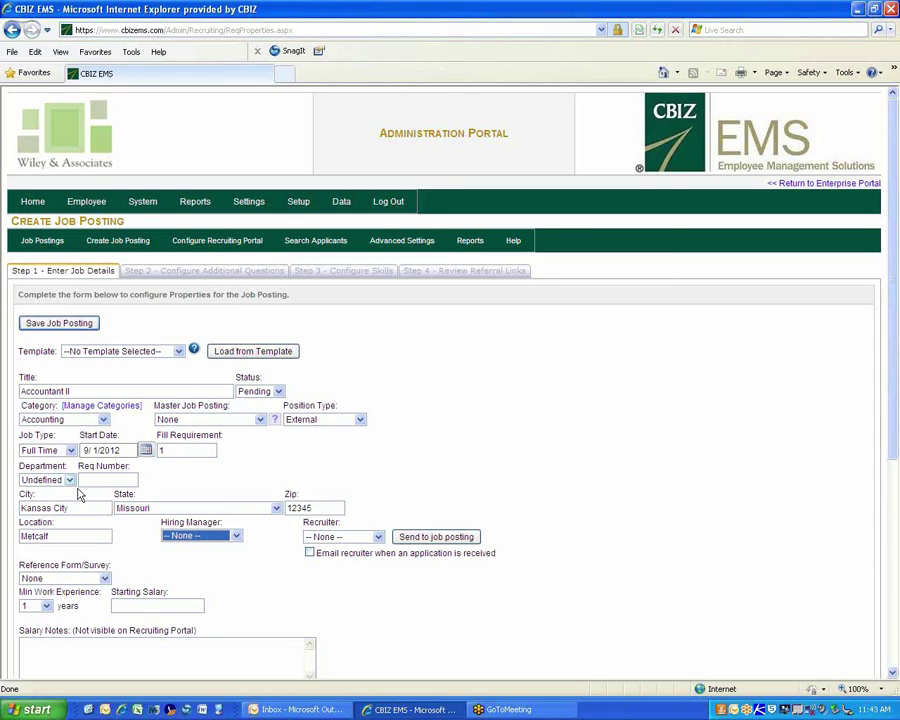
click(236, 537)
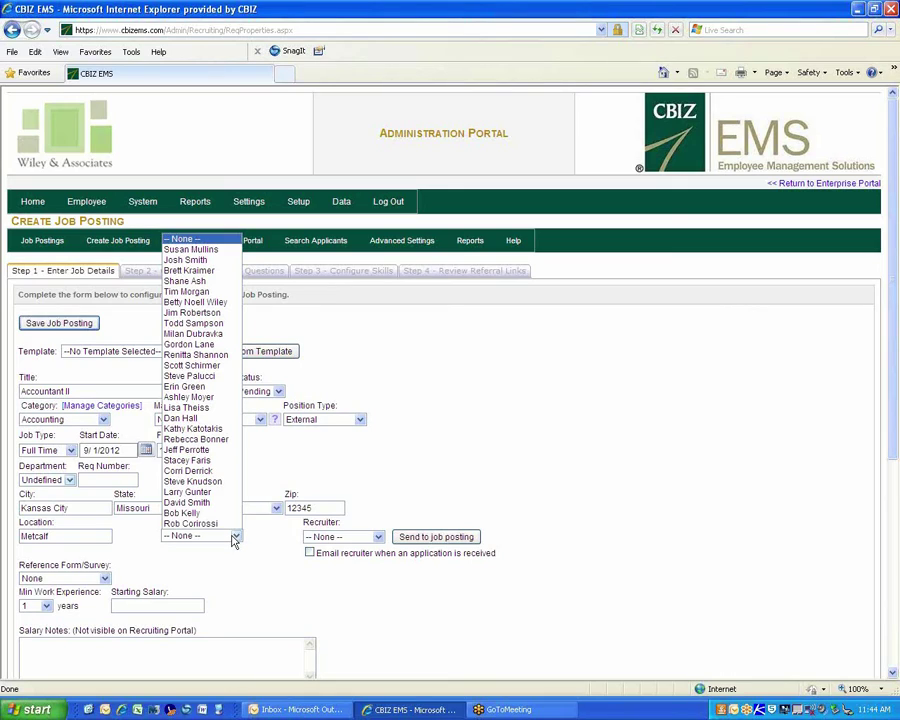
click(235, 540)
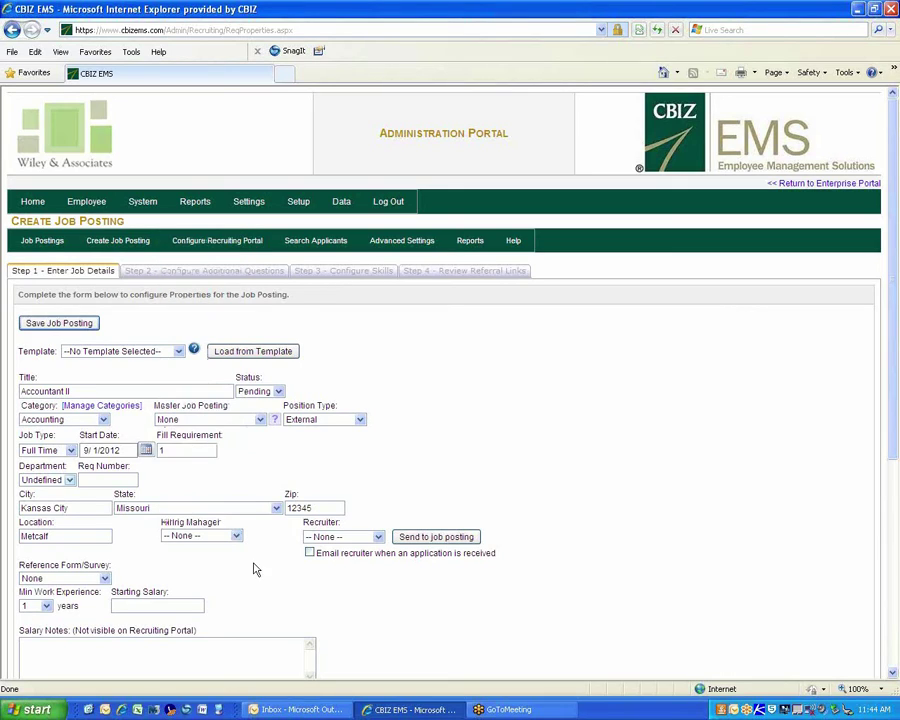
click(341, 540)
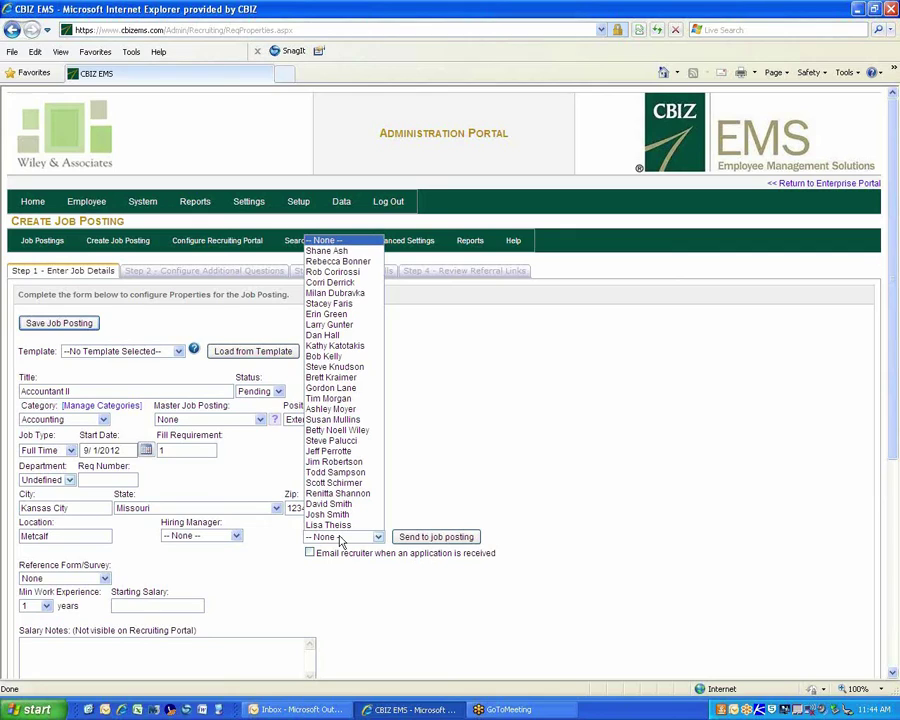
click(281, 569)
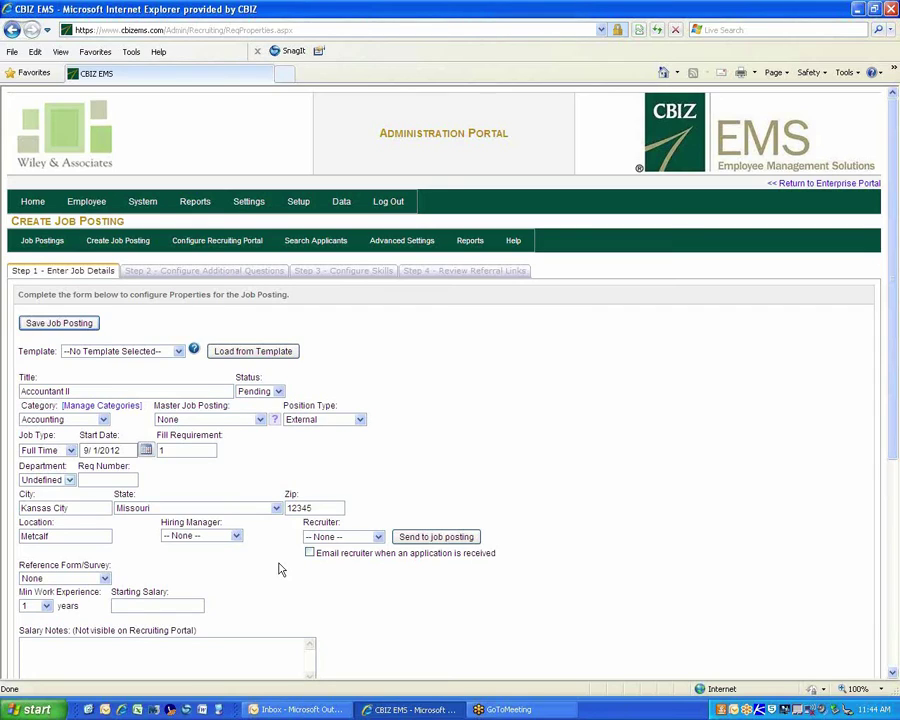
click(310, 553)
Step: Assign a recruiter who is emailed when an application is received, and choose a hiring manager for the posting
scroll(448, 548, down, 2)
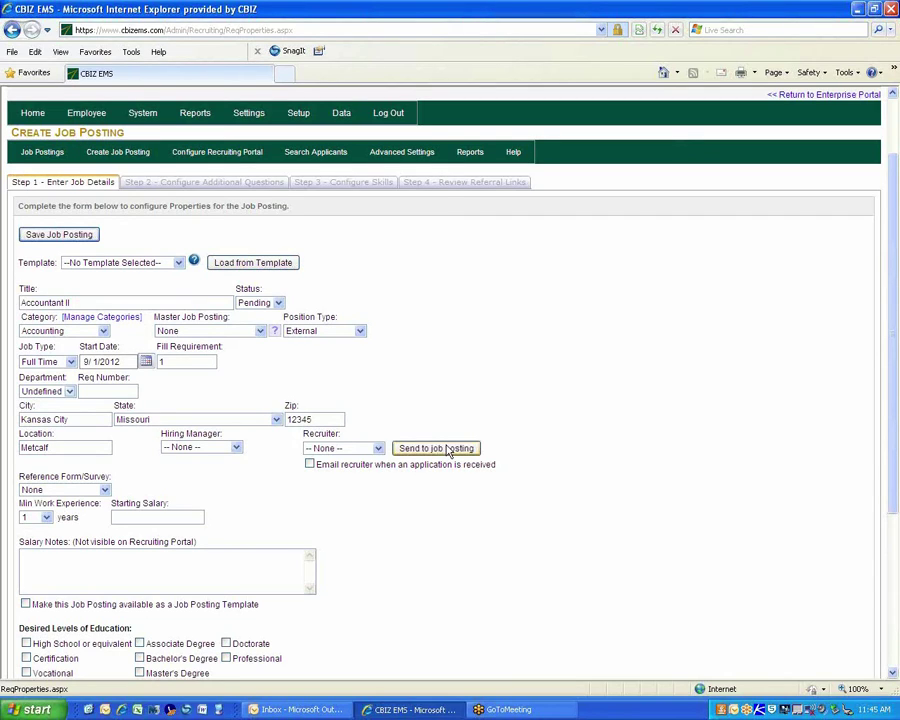
click(360, 451)
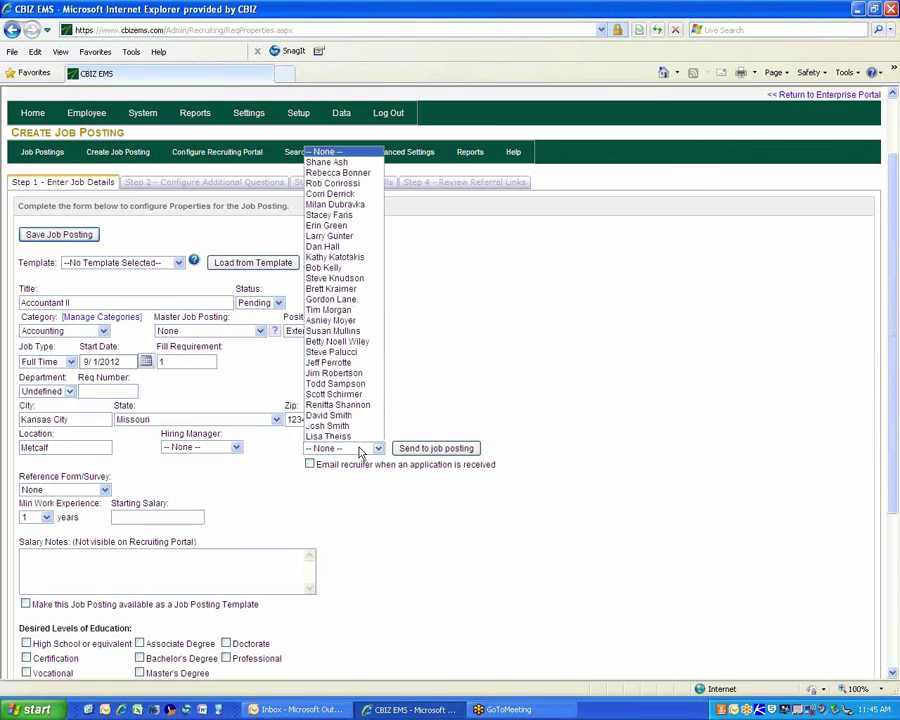
click(336, 427)
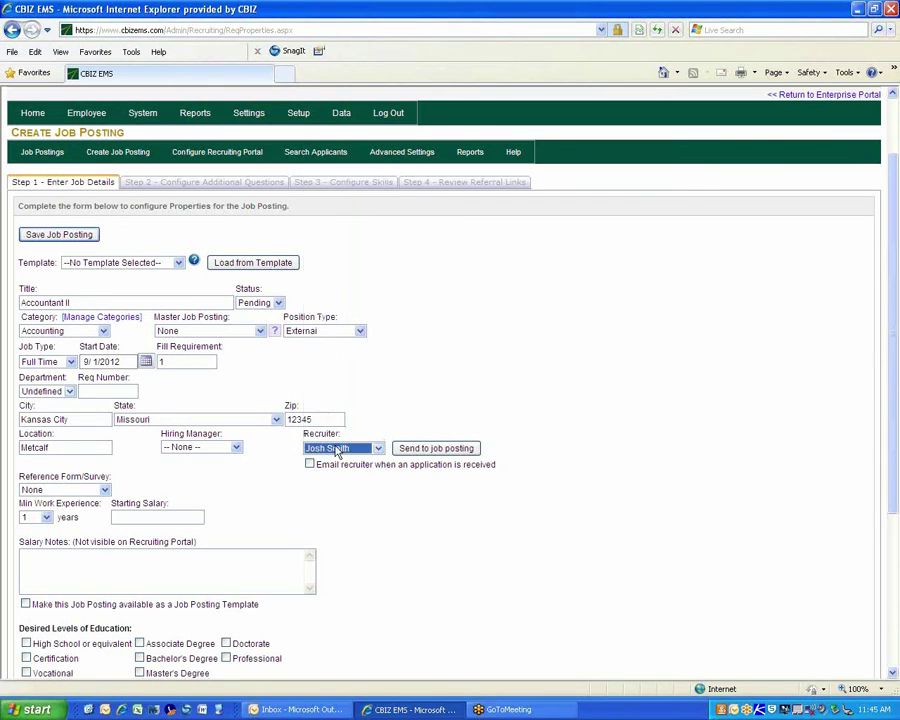
click(311, 464)
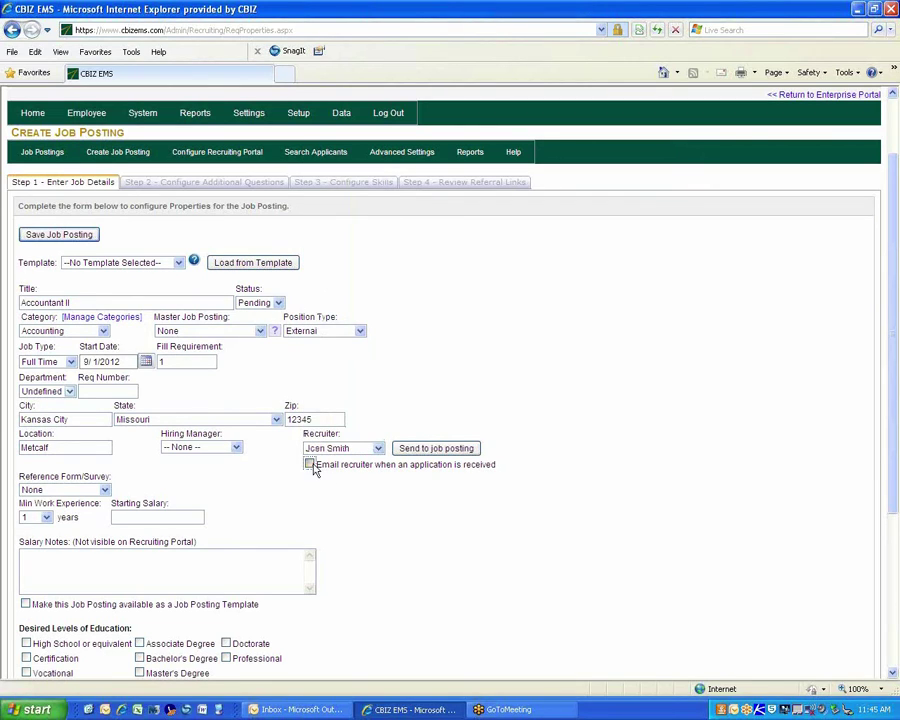
click(233, 448)
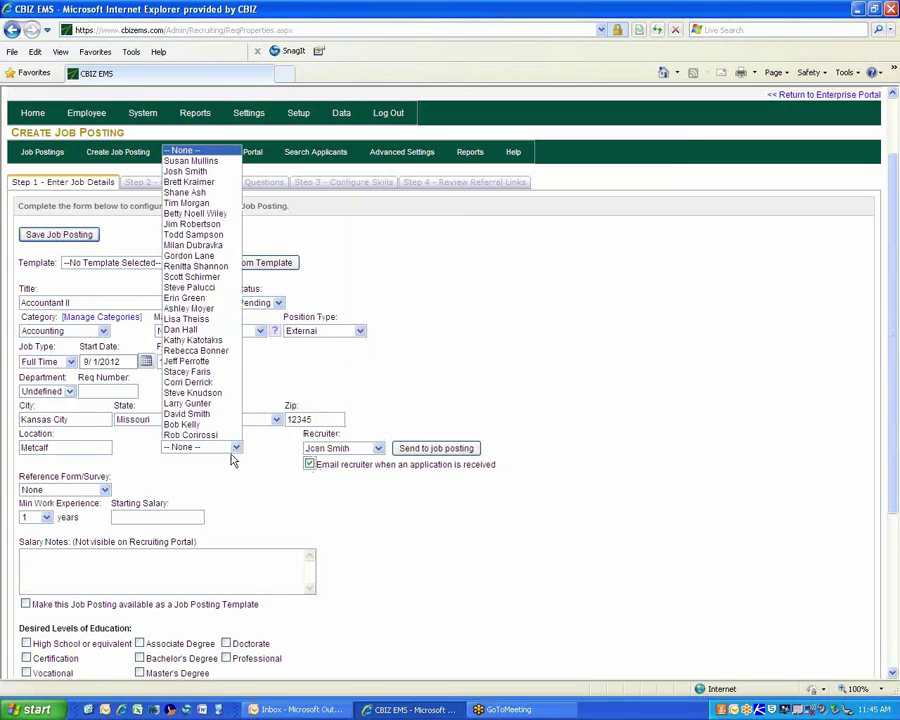
click(207, 404)
Step: Set the posting's reference form/survey to Reference Request
scroll(300, 490, down, 5)
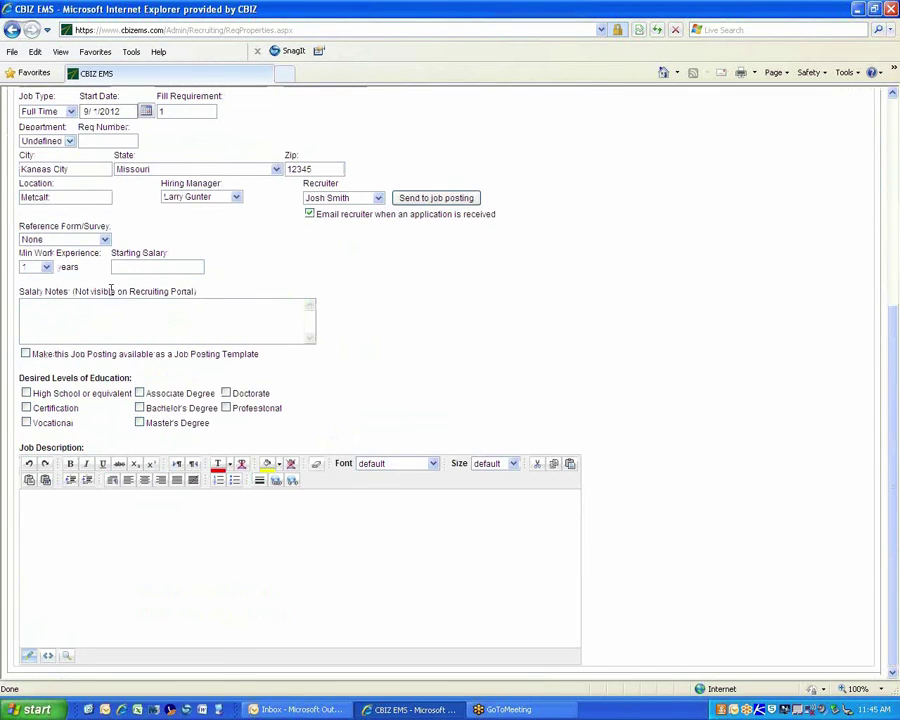
click(105, 240)
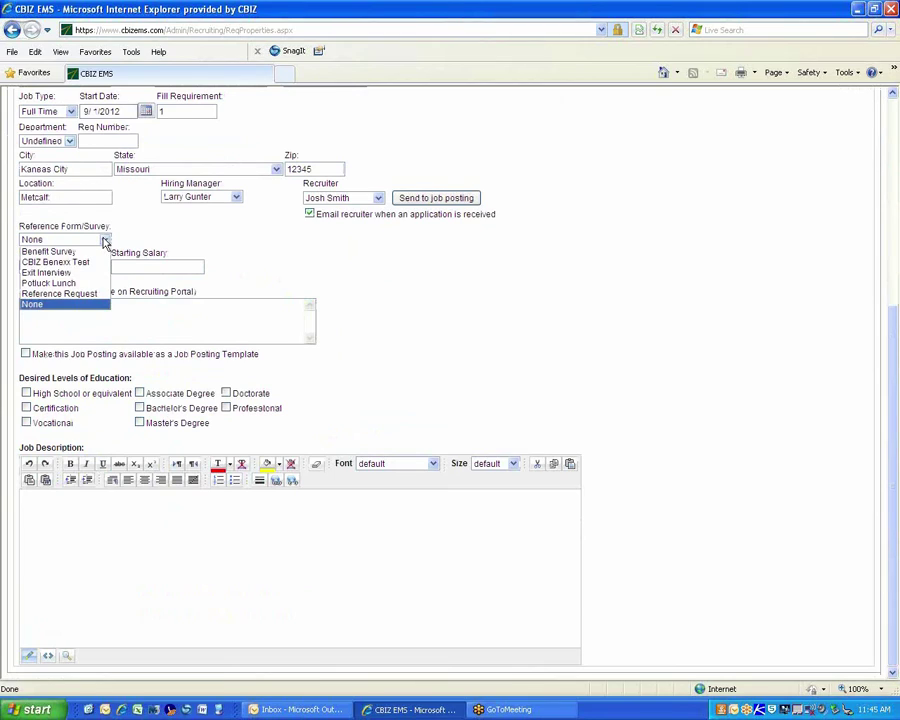
click(105, 241)
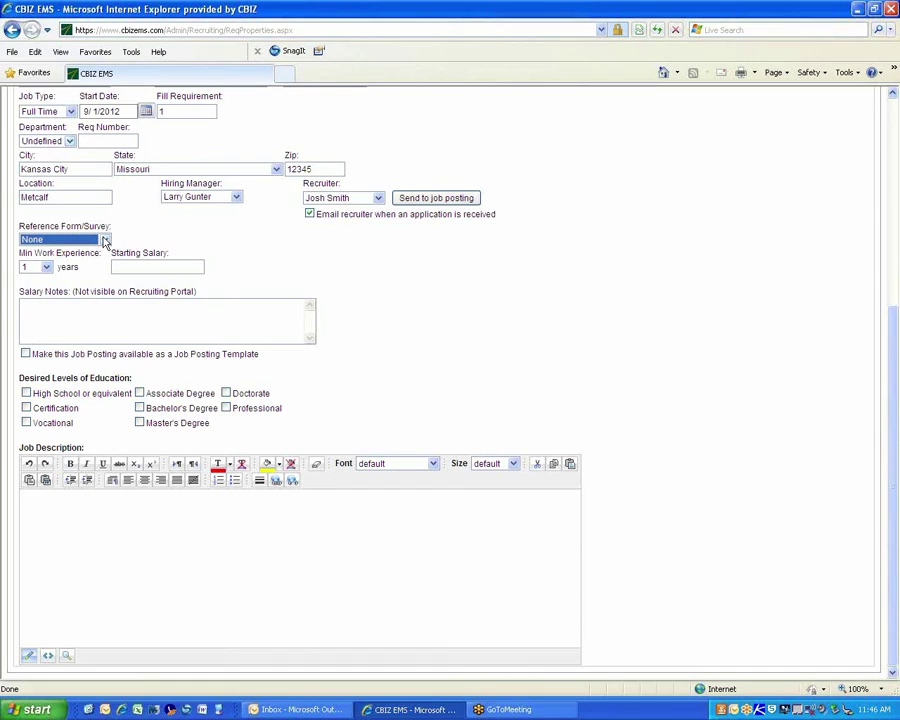
click(105, 241)
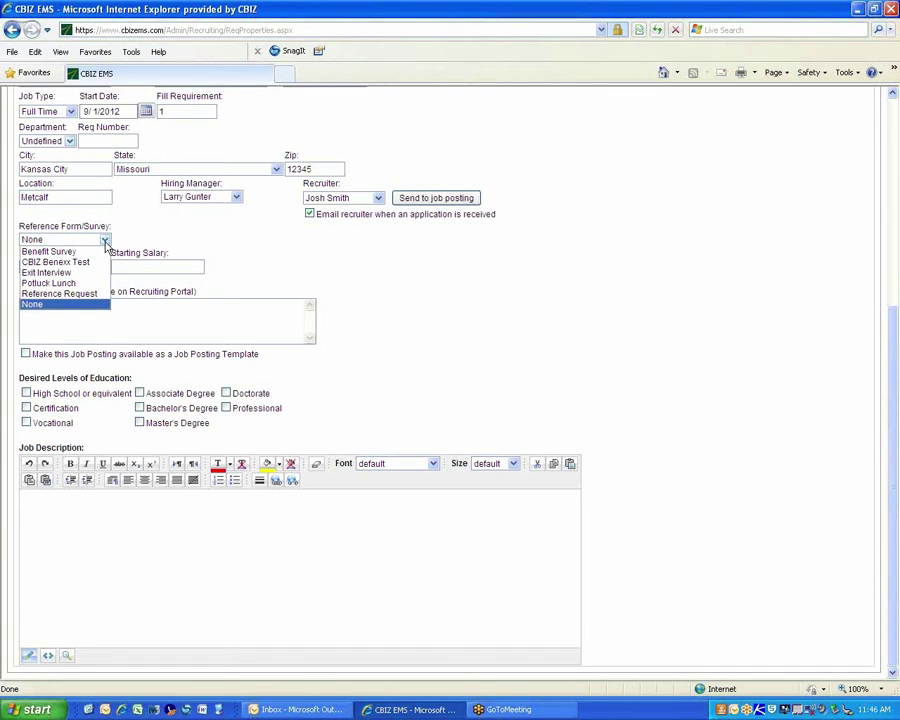
click(66, 294)
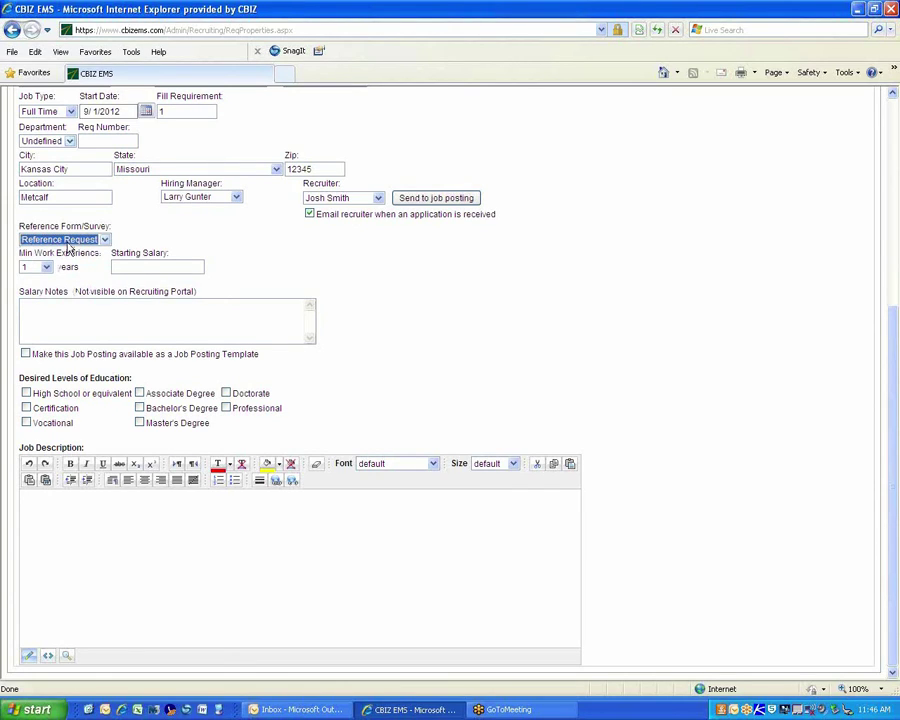
Step: Set the posting's minimum work experience to 3 years and its starting salary to 45000
click(64, 263)
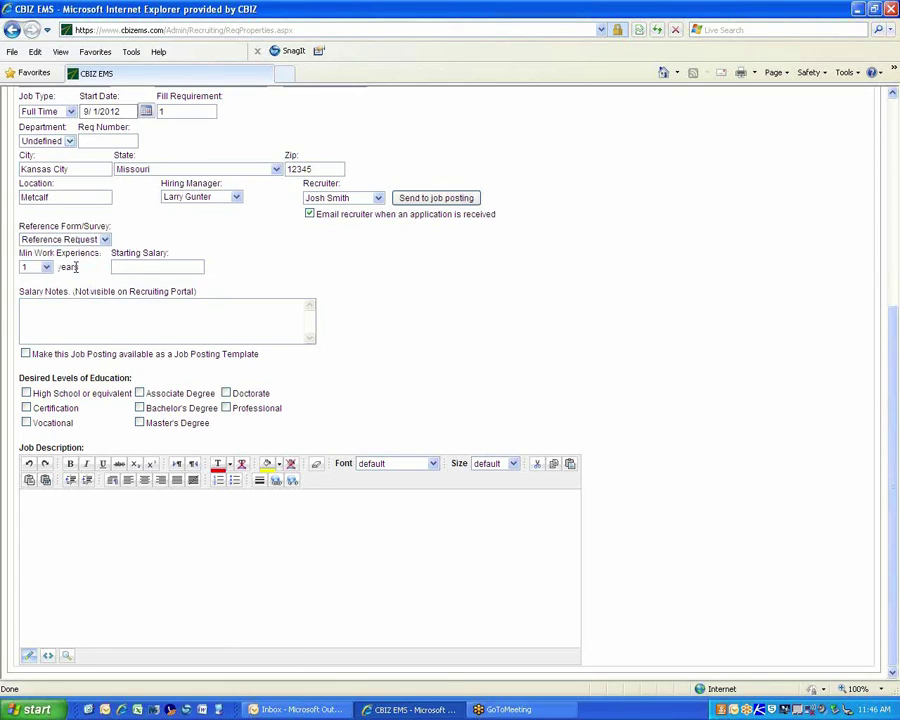
click(30, 267)
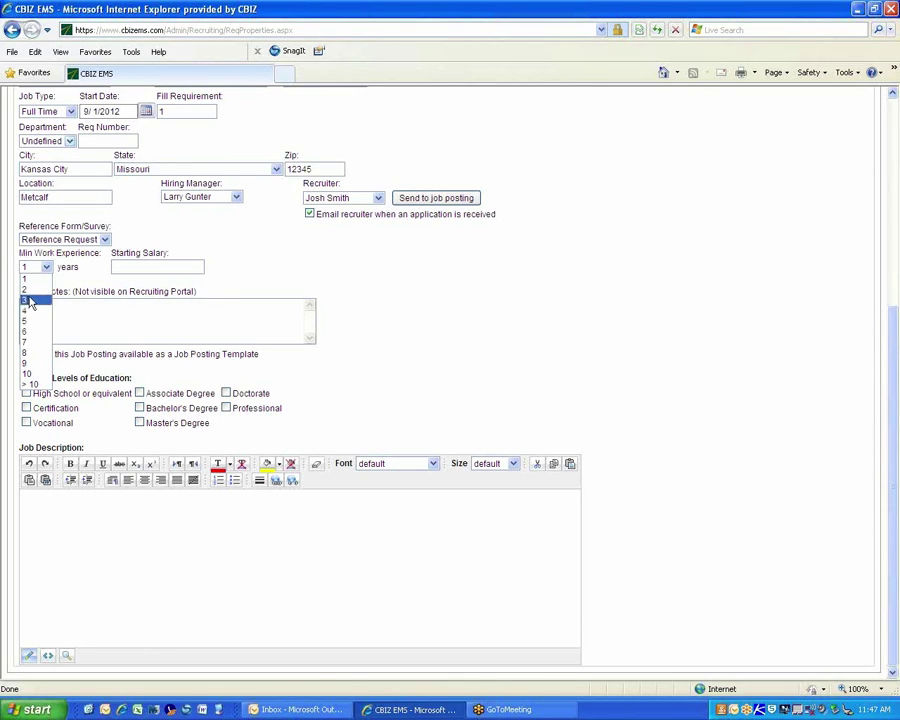
click(30, 301)
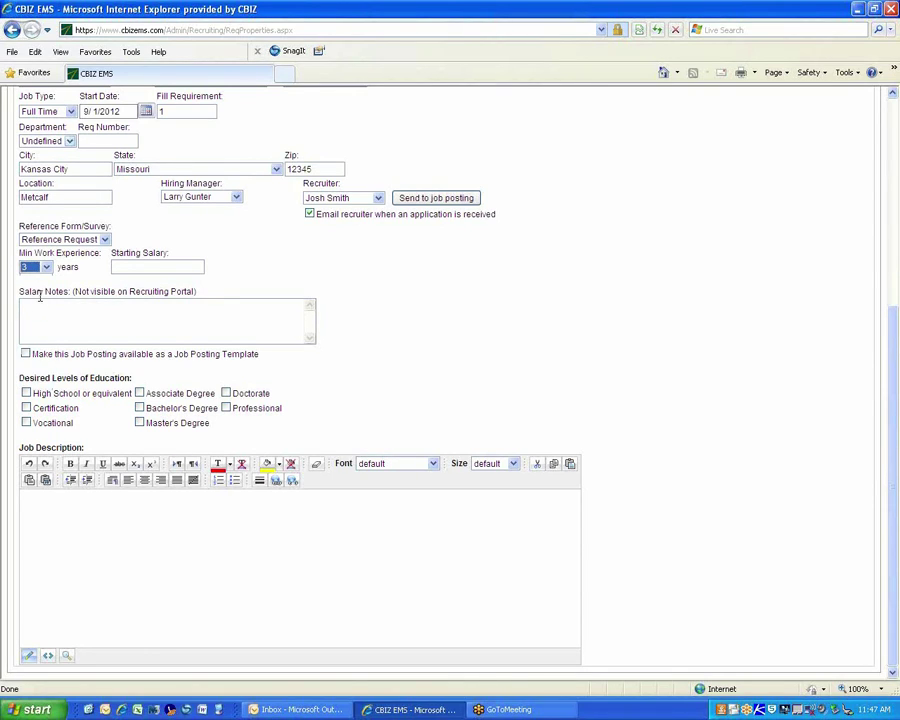
click(163, 267)
text(45000)
Step: Enter the salary notes "Pay Range Median is 47000 tolerance is 6%."
click(135, 316)
text(Pay Range)
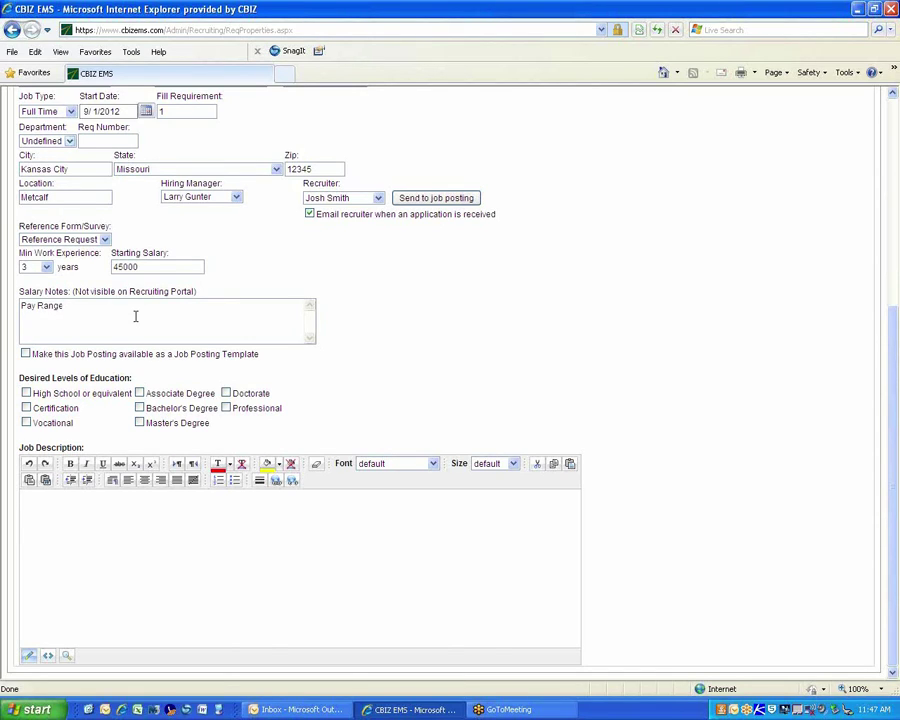
text( Median is 47000 tolerance is 6%.)
text(.)
Step: Mark Bachelor's Degree as the desired education level and paste the copied text into the job description
click(140, 409)
click(104, 507)
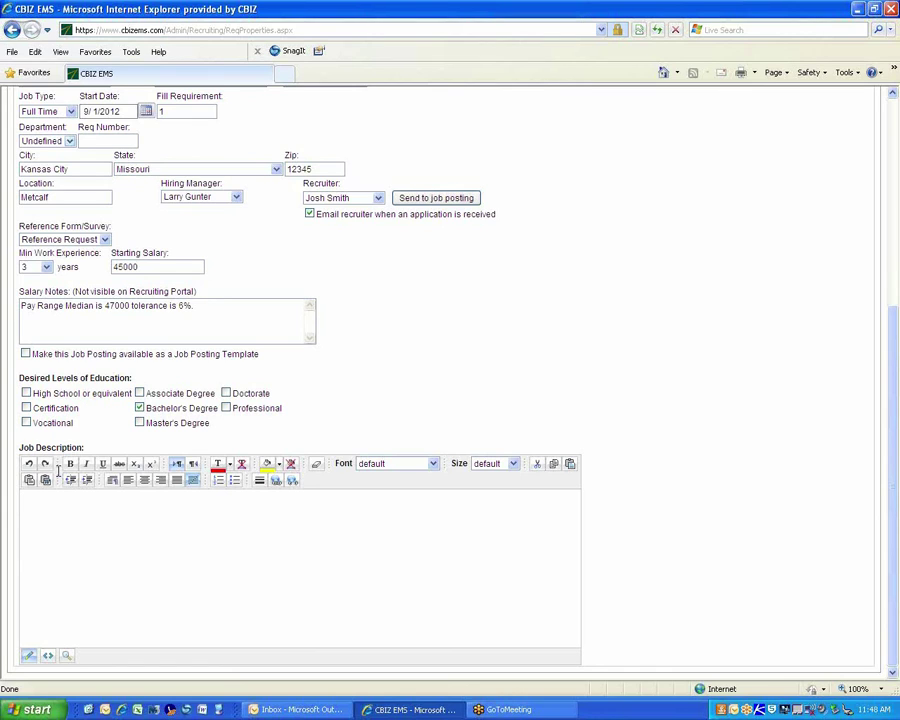
key(ctrl+v)
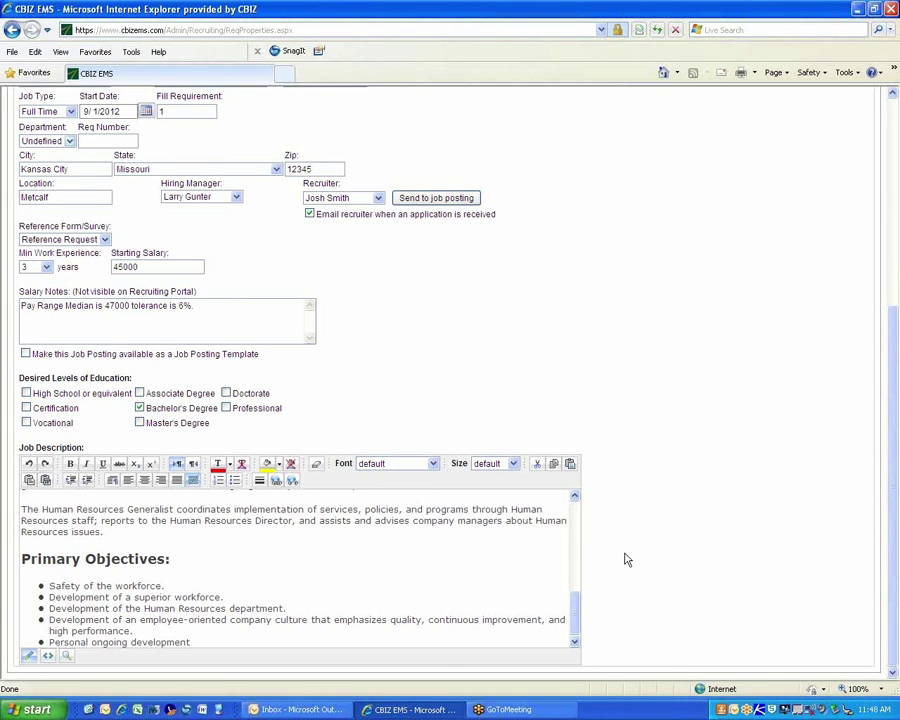
Step: Send the recruiter's contact details to the start of the job description and save the job posting
scroll(209, 592, up, 1)
scroll(209, 592, up, 6)
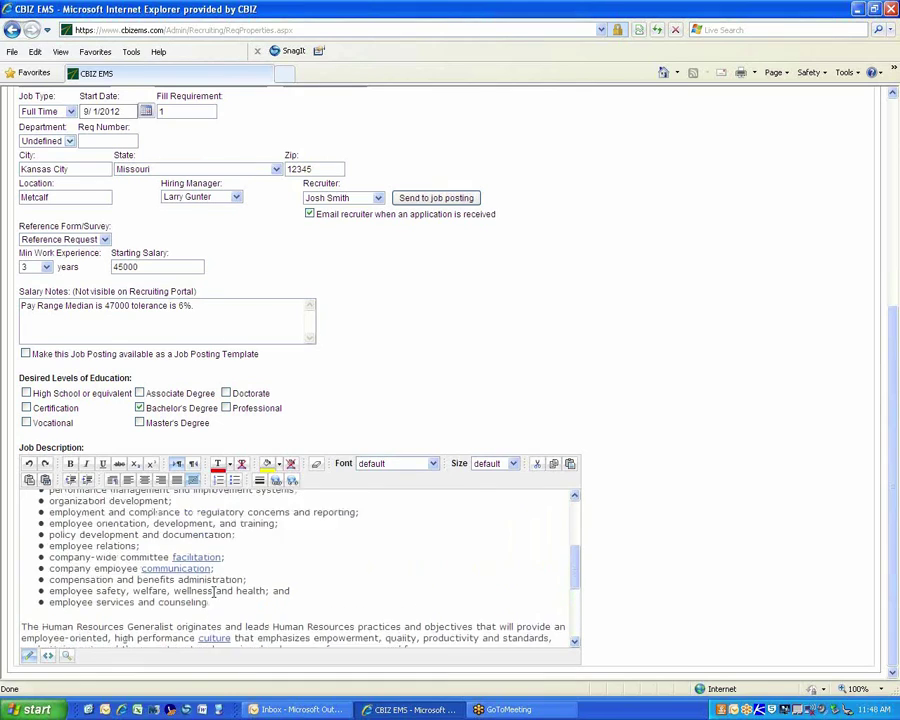
scroll(218, 594, up, 10)
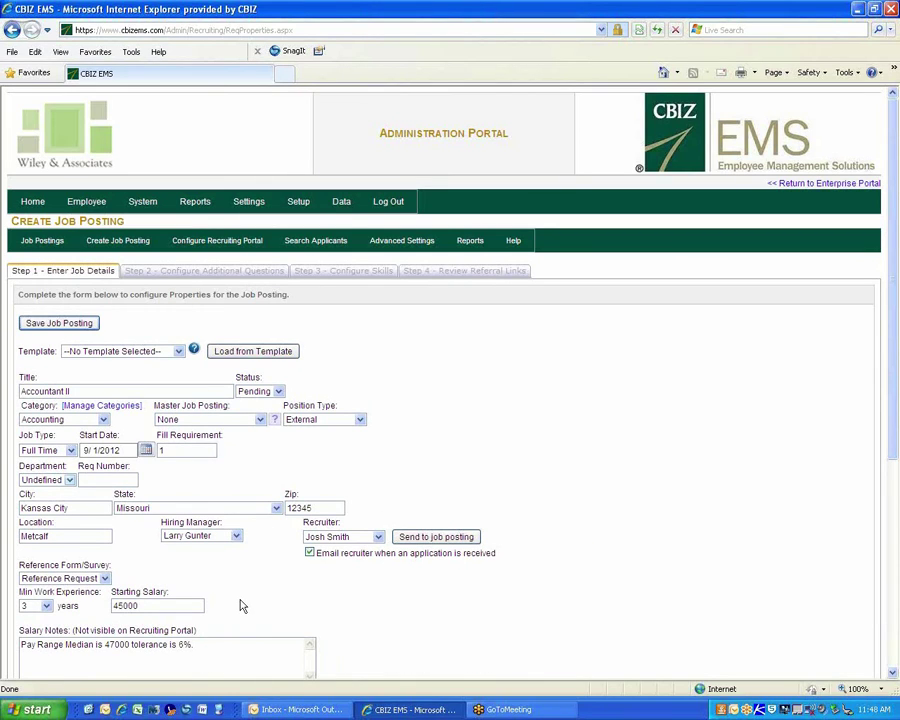
click(434, 541)
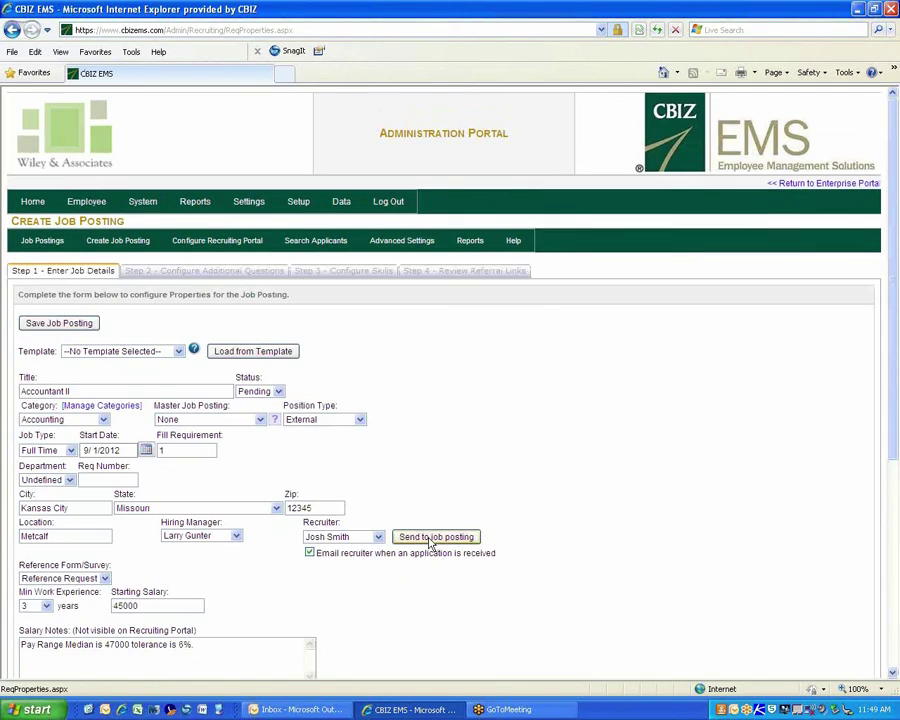
scroll(424, 531, down, 1)
scroll(421, 531, up, 1)
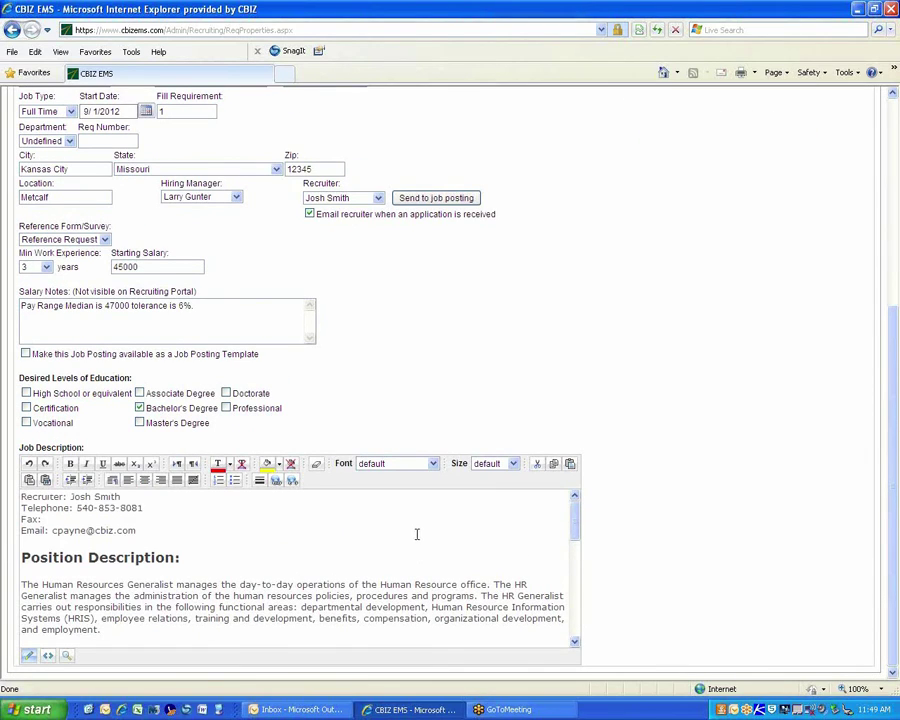
drag(143, 530, 29, 502)
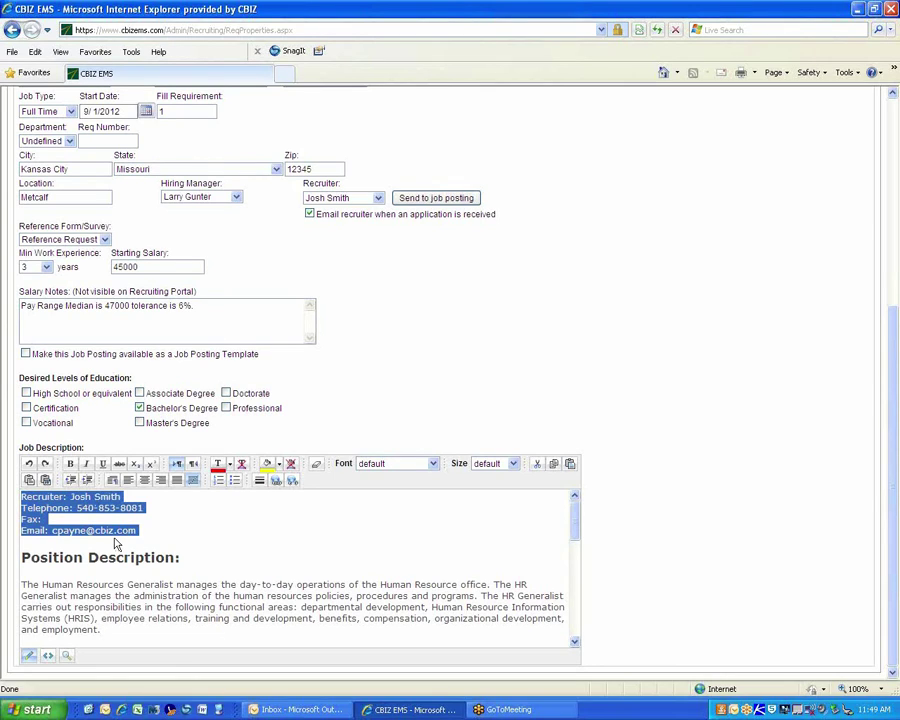
click(177, 535)
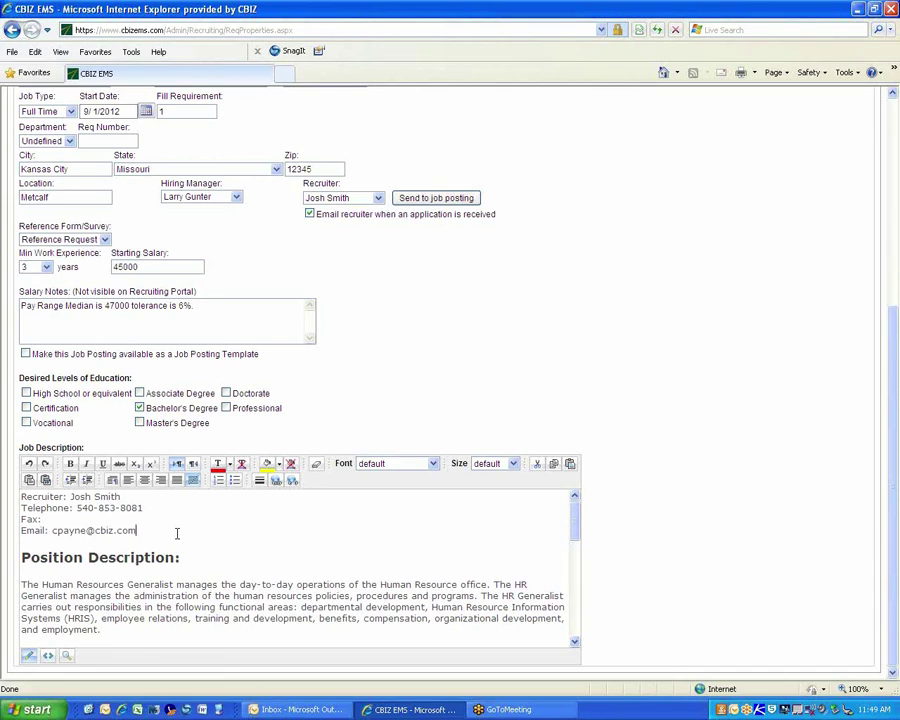
scroll(500, 380, up, 5)
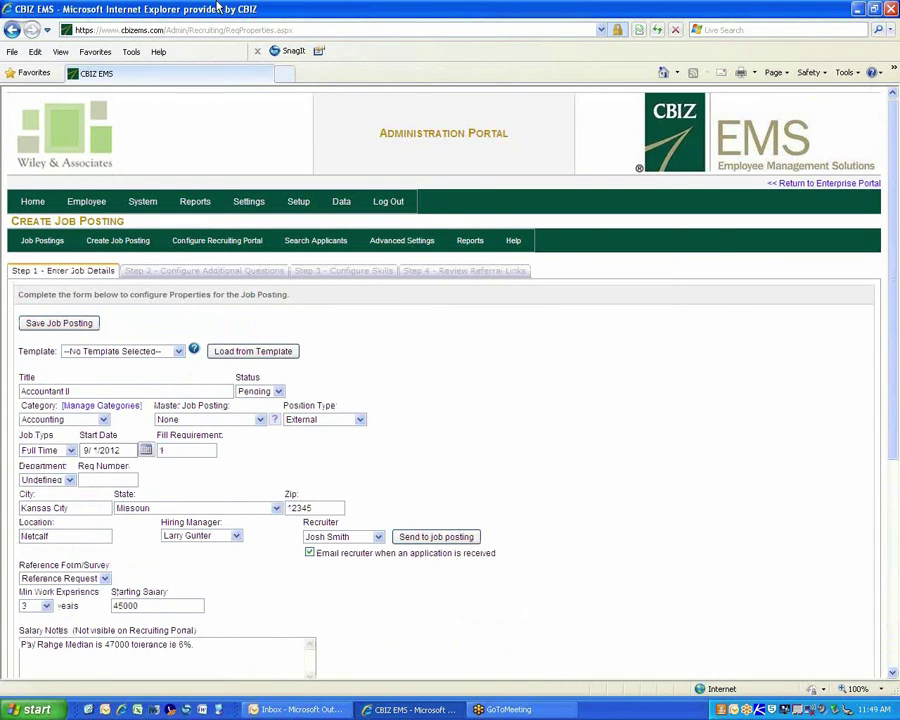
click(77, 327)
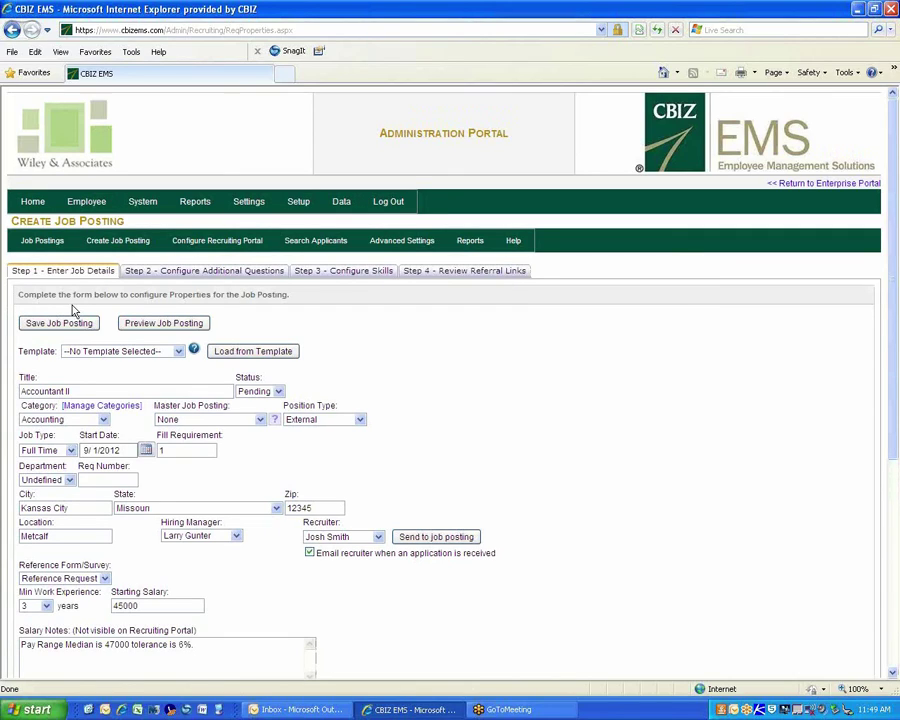
Step: Review the additional questions setup, including question details, response options and the list of loaded questions
click(145, 268)
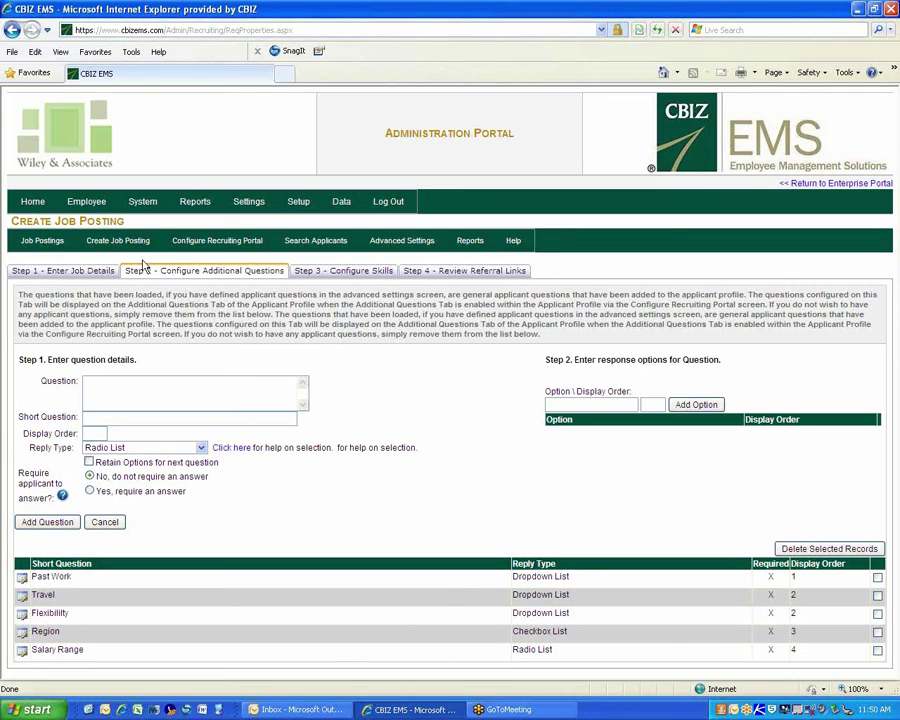
click(121, 383)
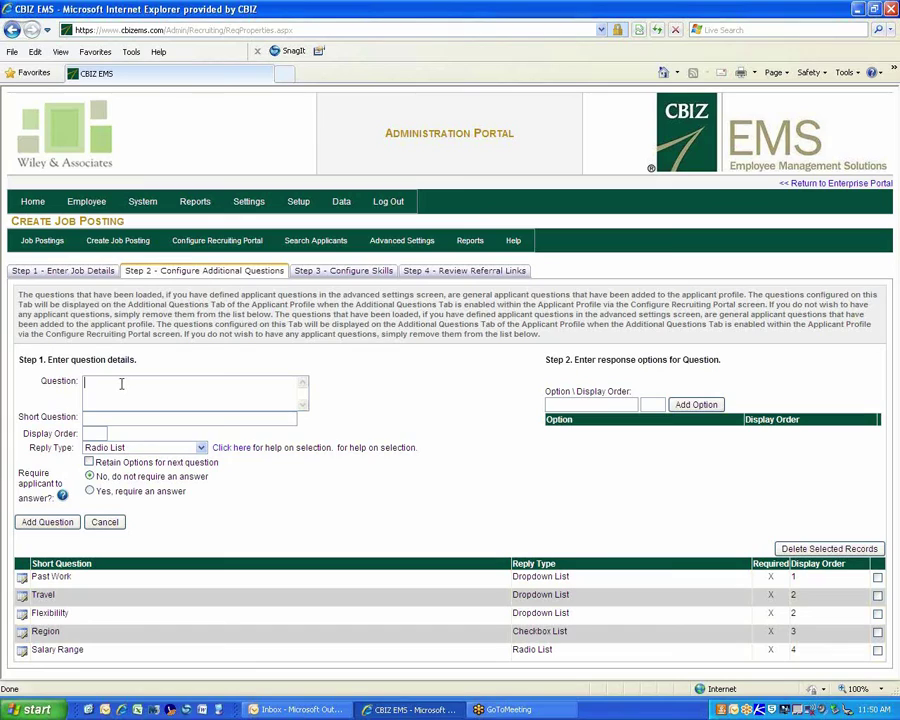
click(555, 404)
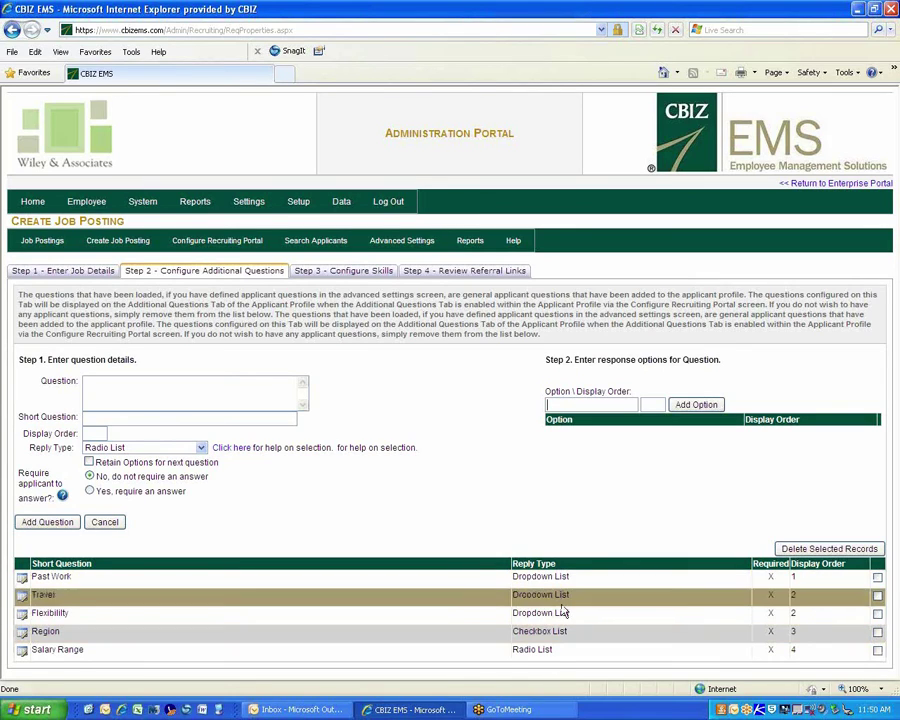
click(877, 632)
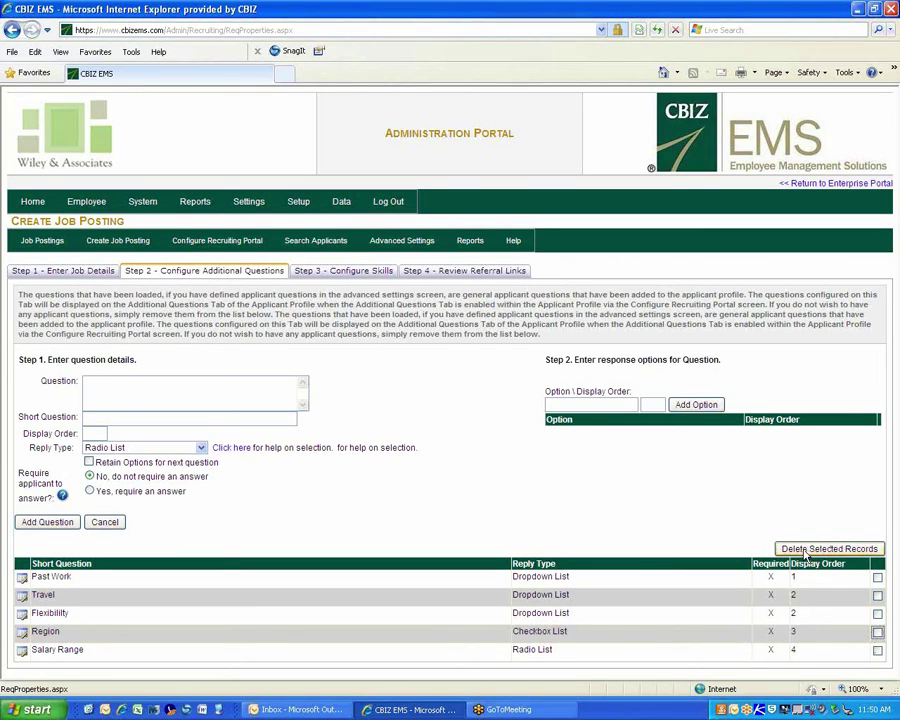
Step: Select and save the skills Bachelor's Degree, CPA and Excel Expert, and open the posting's referral links for review
click(343, 273)
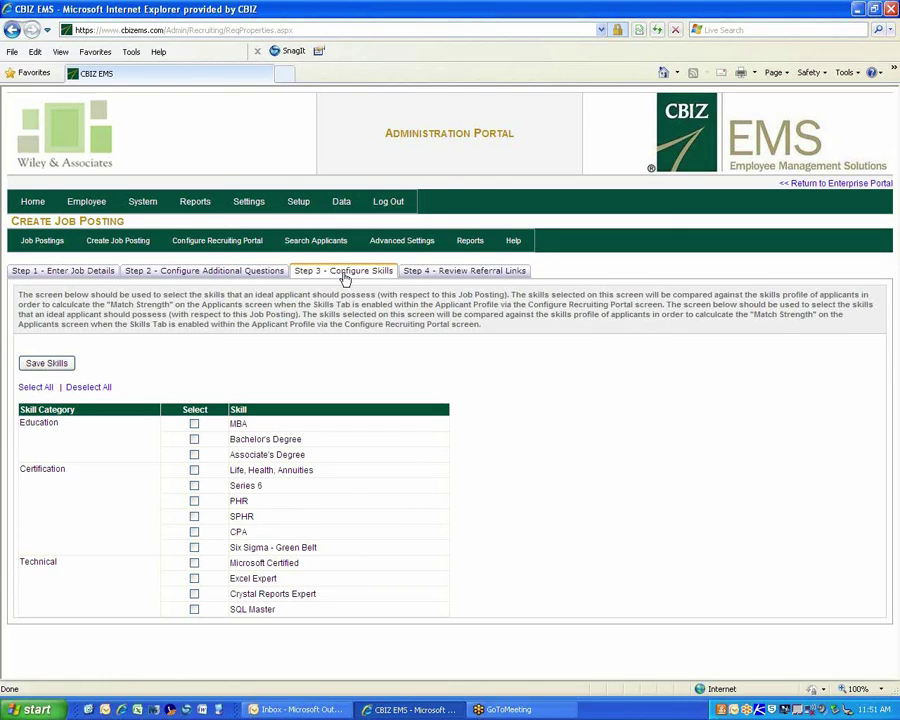
click(194, 439)
click(194, 532)
click(194, 578)
click(60, 366)
click(478, 278)
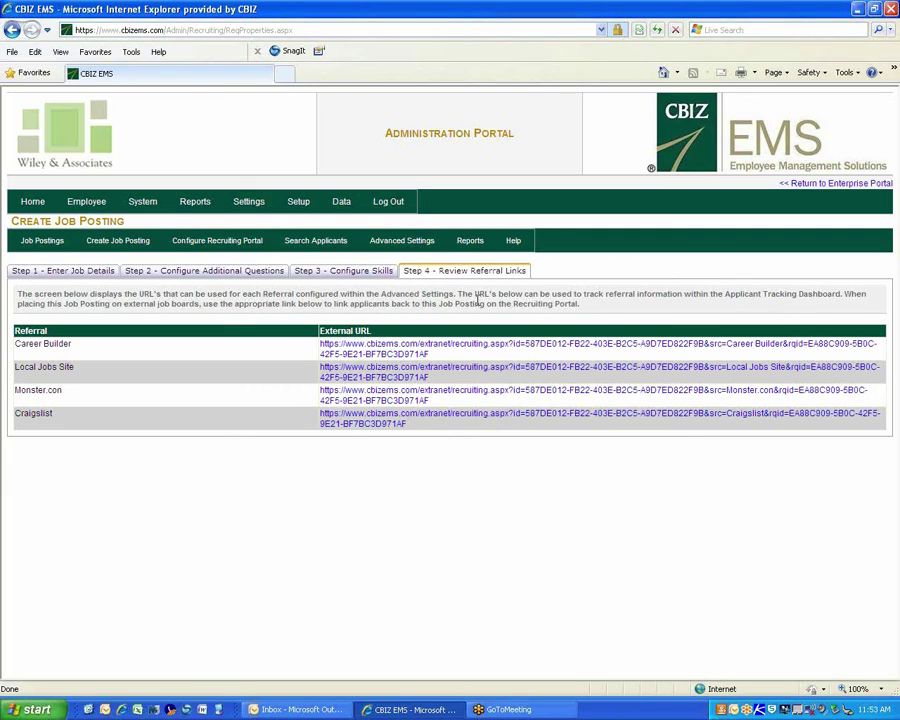
Step: Filter the job postings list to Pending status with the start date range ending 9/30/2012
click(51, 247)
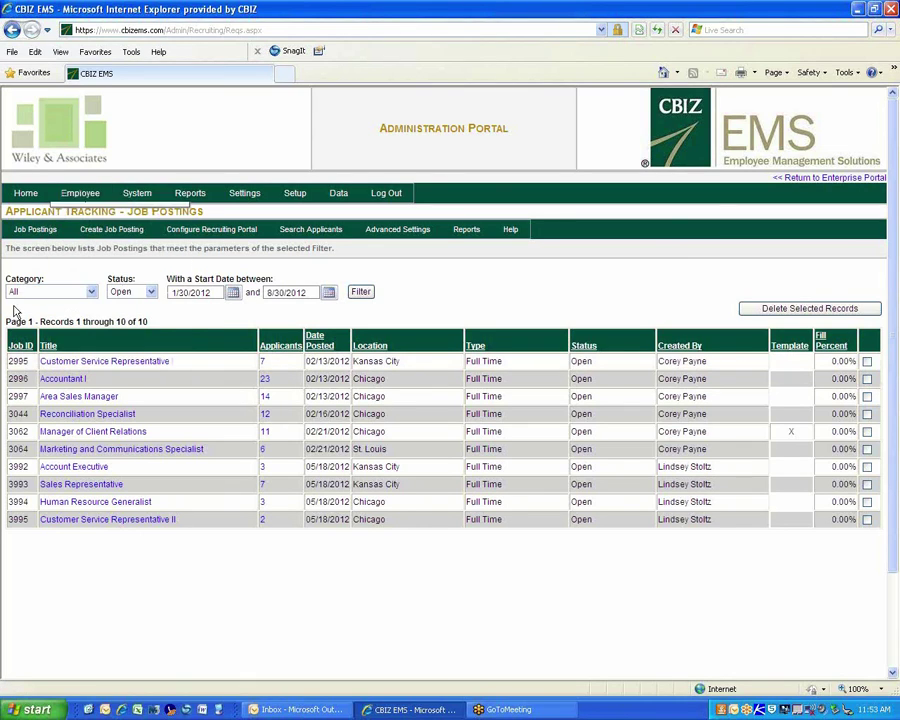
click(130, 293)
click(126, 304)
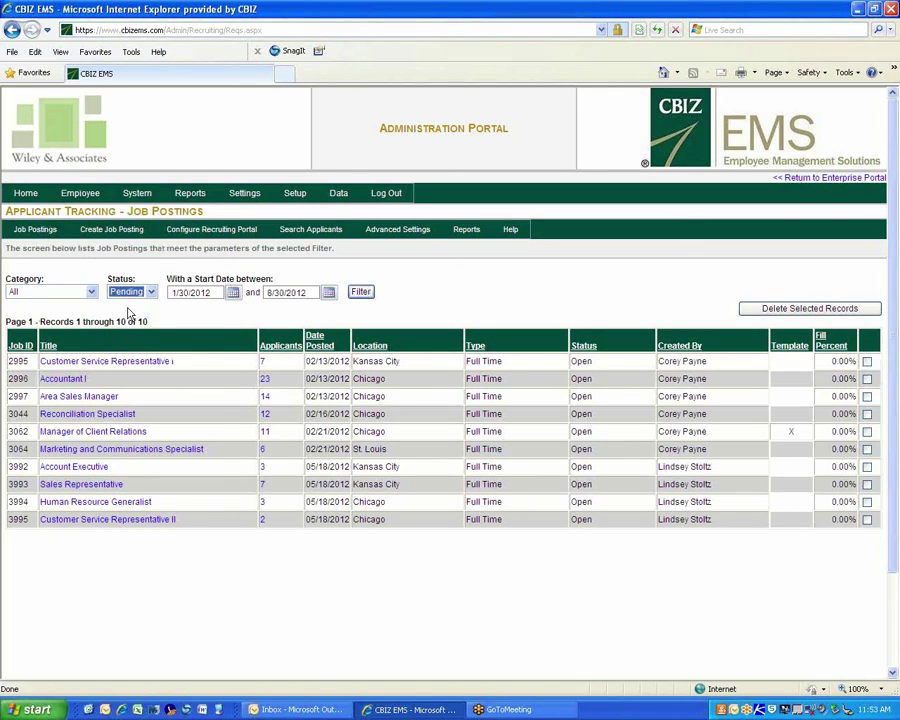
drag(273, 294, 265, 294)
text(9)
click(362, 296)
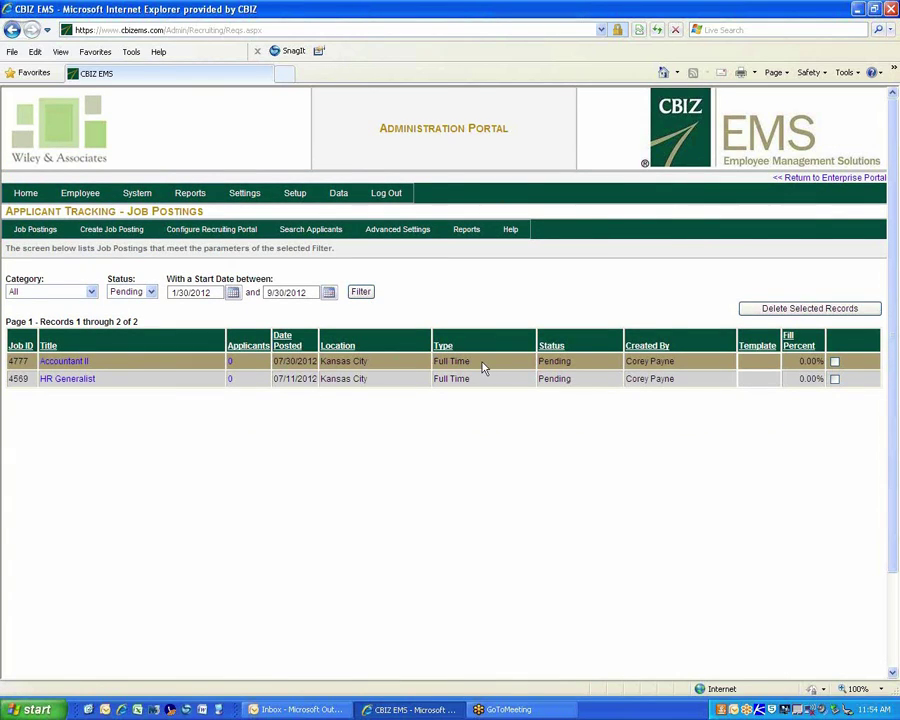
Step: Change the Accountant II posting's status to Open, save it, and return to the job postings list
click(70, 368)
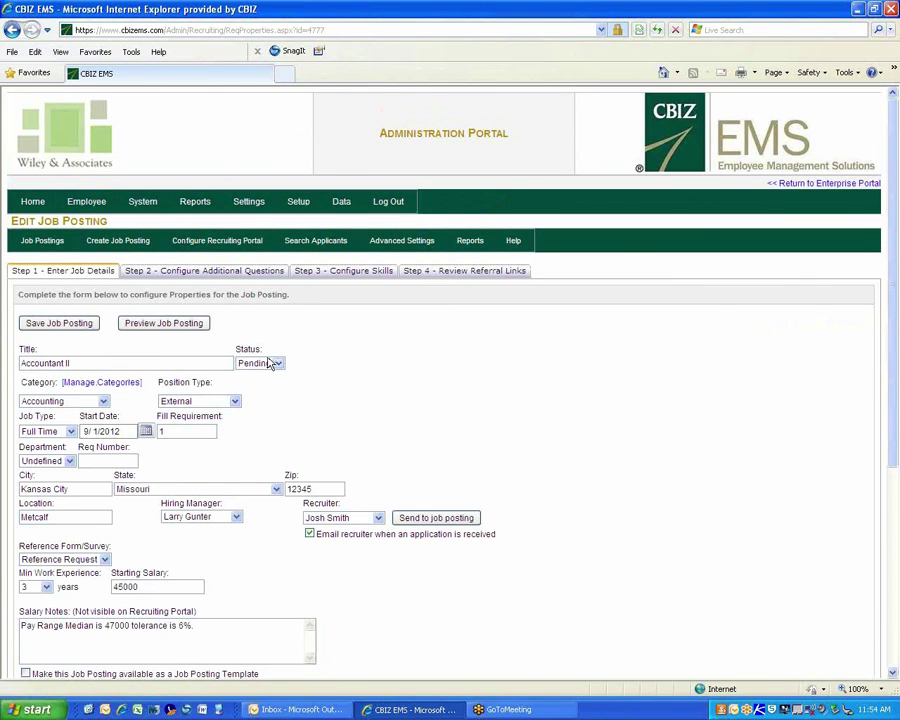
click(268, 364)
click(258, 389)
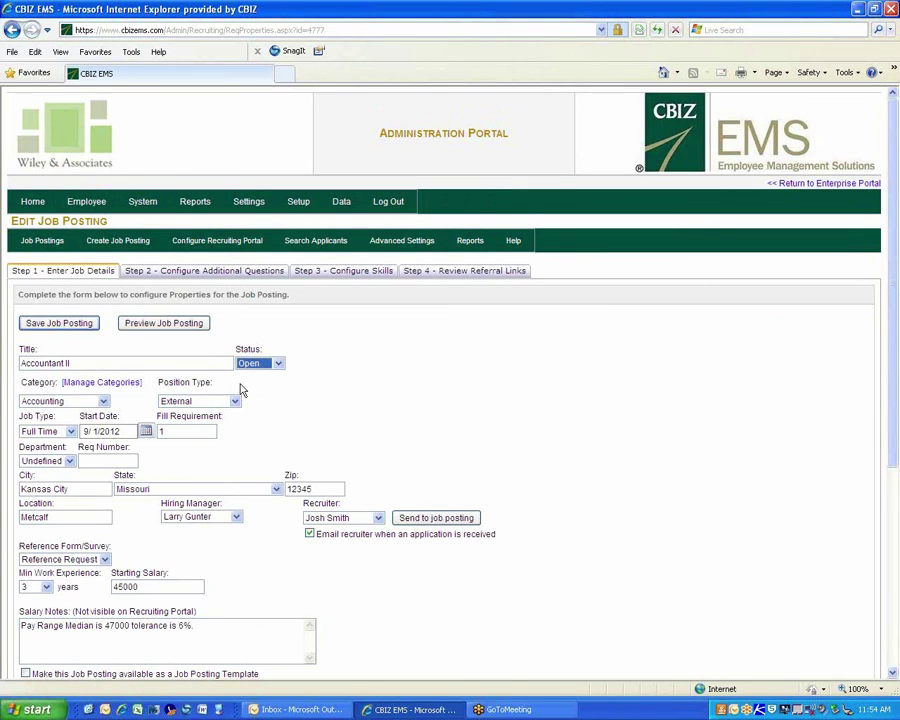
click(63, 325)
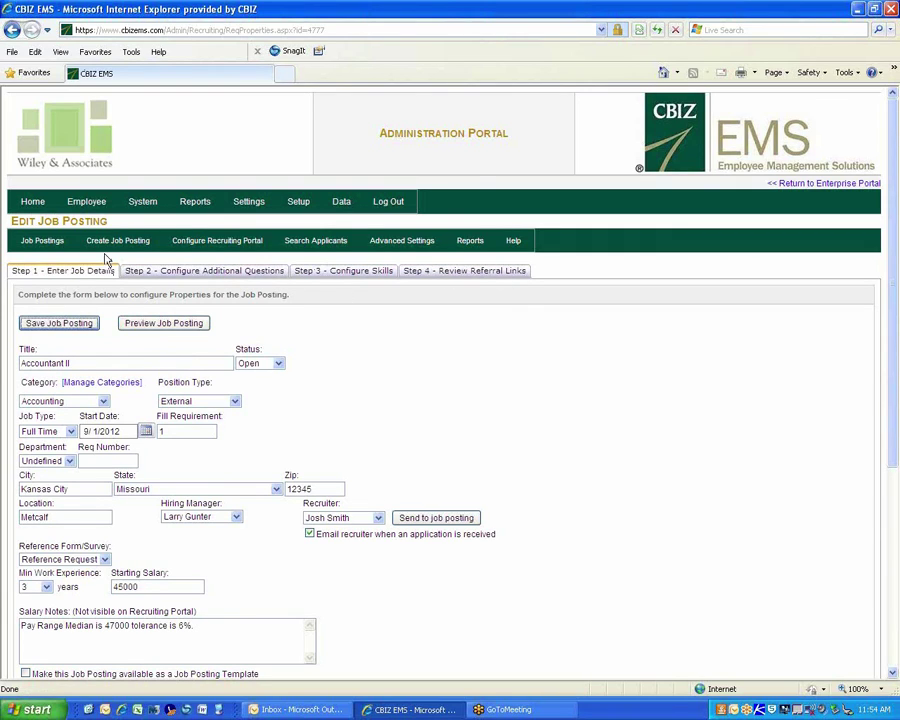
click(42, 242)
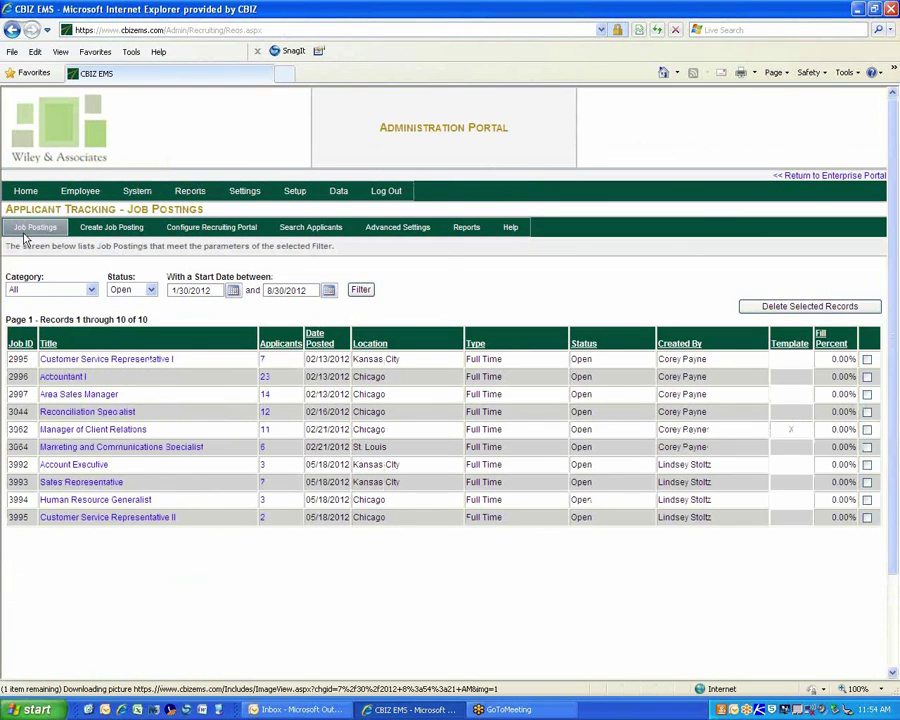